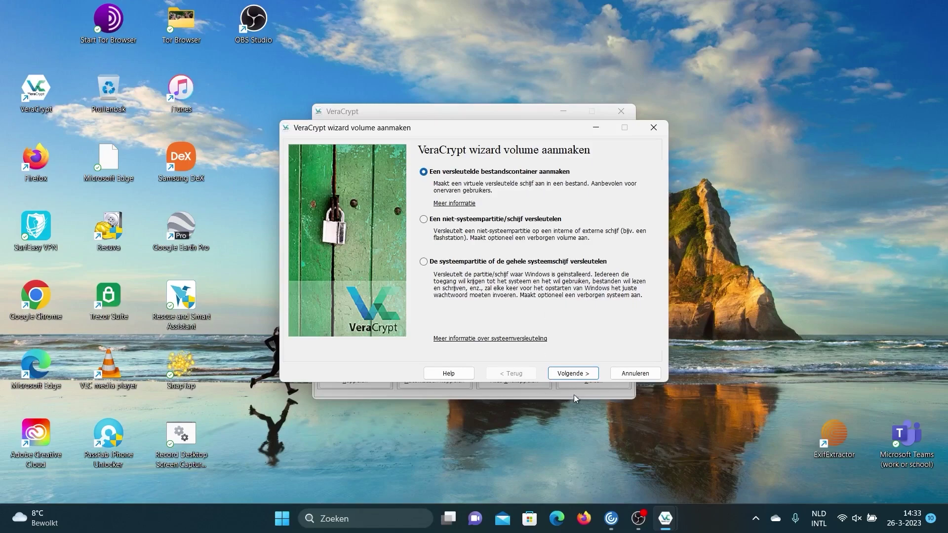
Set up an encrypted file container as a hidden VeraCrypt volume, created in normal mode
{"action": "left_click", "coordinate": [572, 373]}
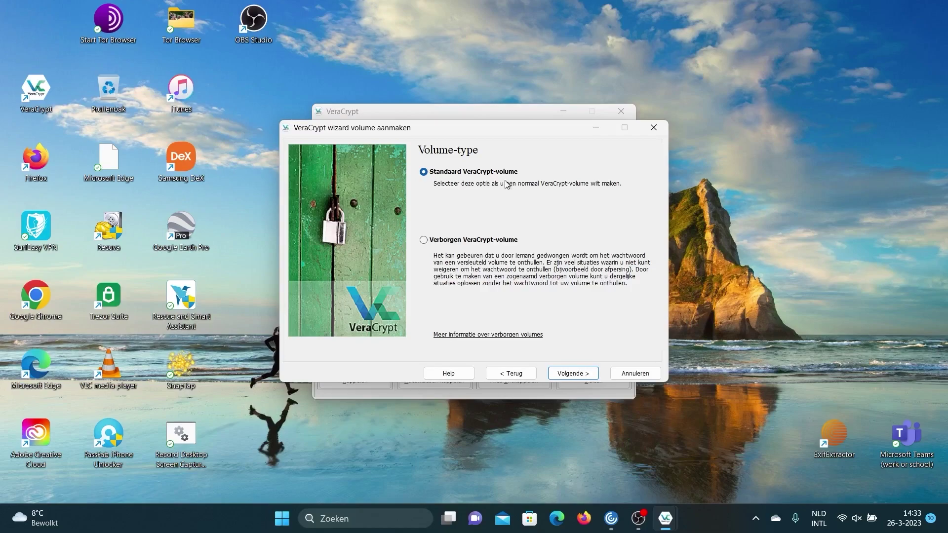
{"action": "left_click", "coordinate": [427, 243]}
{"action": "left_click", "coordinate": [577, 375]}
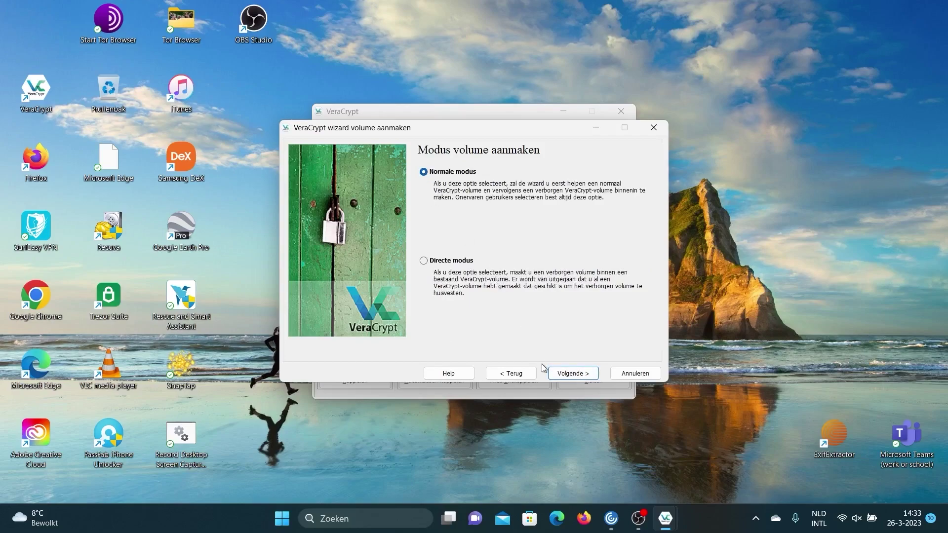
{"action": "left_click", "coordinate": [587, 376]}
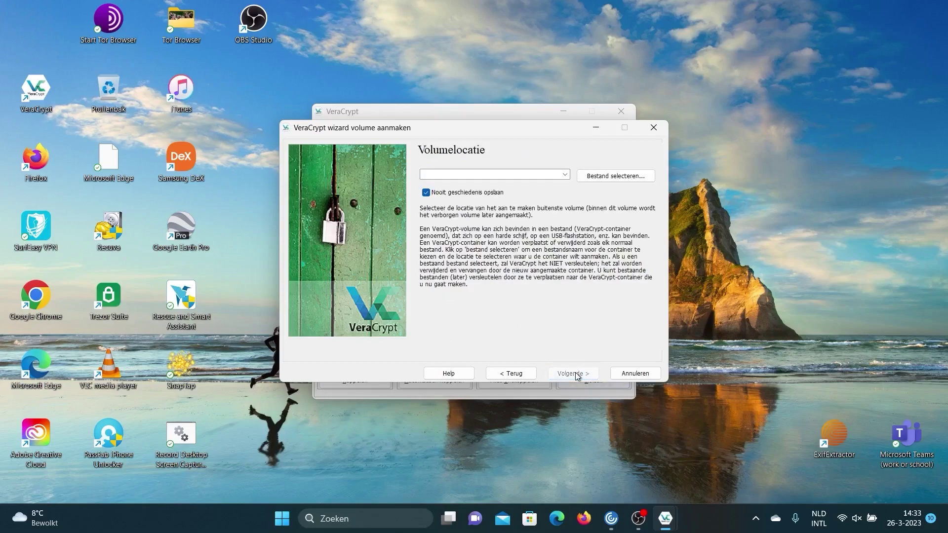
Set the outer volume's location to a new file named familybbq.mp4 in the user's home folder
{"action": "left_click", "coordinate": [603, 179]}
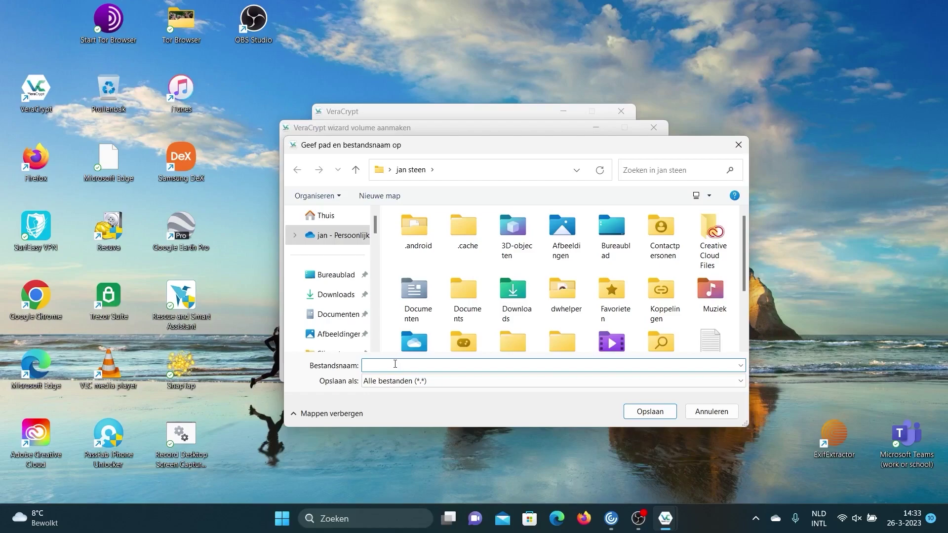
{"action": "type", "text": "familybbq.mp4"}
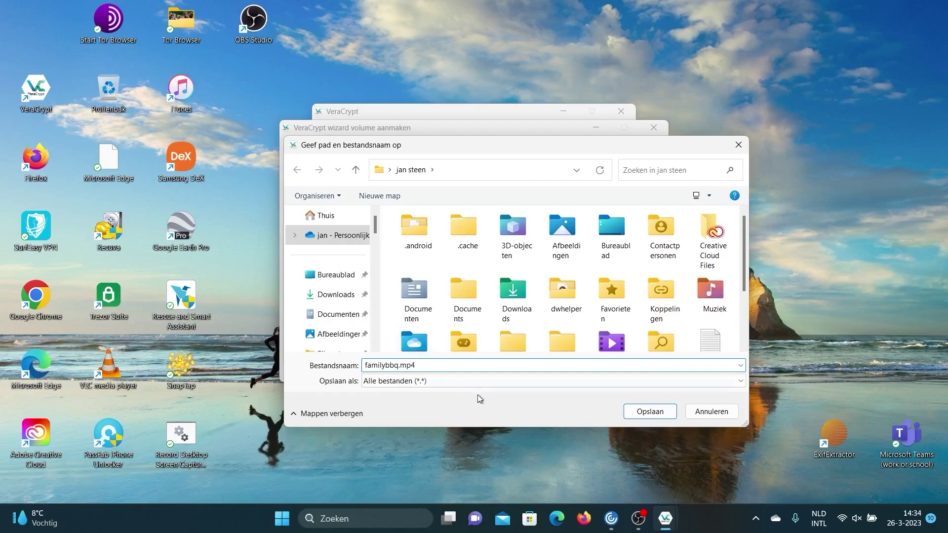
{"action": "left_click", "coordinate": [645, 413]}
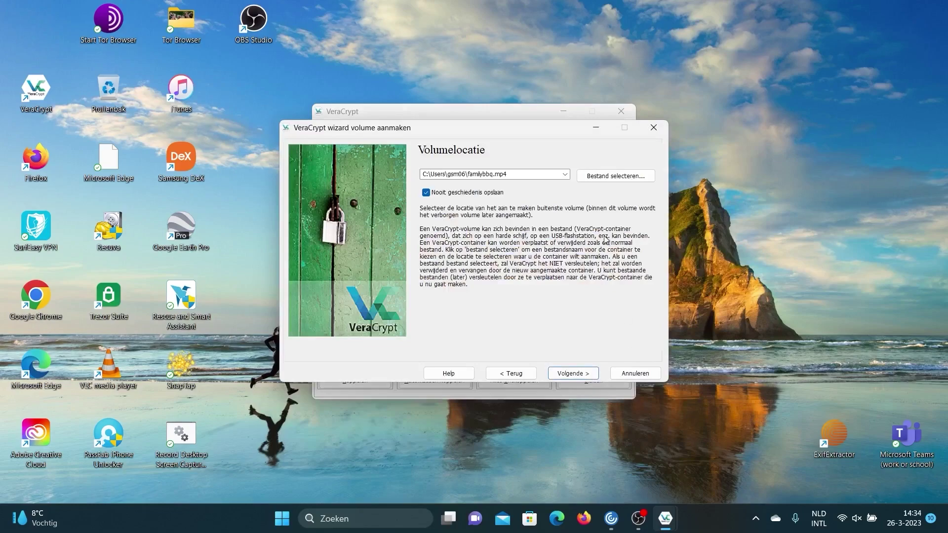
{"action": "left_click", "coordinate": [574, 374]}
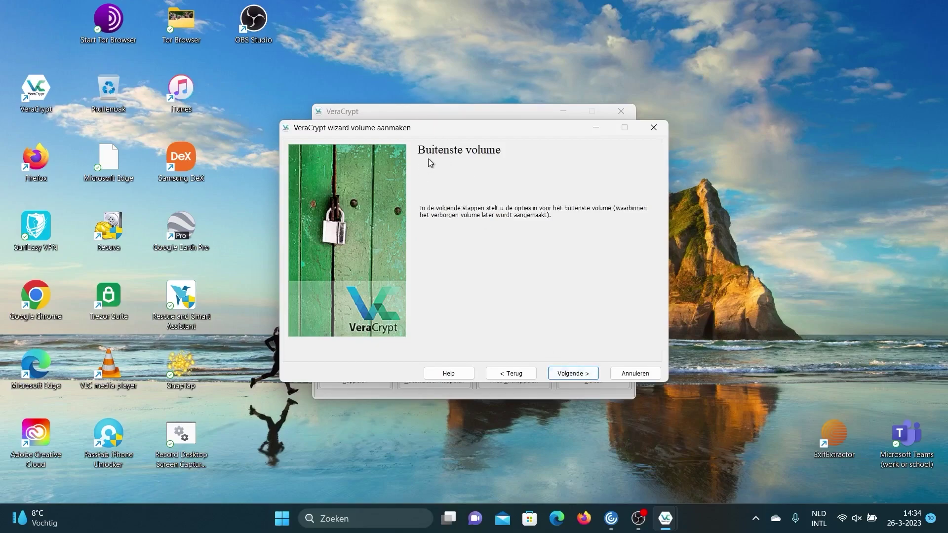
Set the outer volume's encryption algorithm to Kuznyechik(AES) and its size to 200 MiB
{"action": "left_click", "coordinate": [576, 374]}
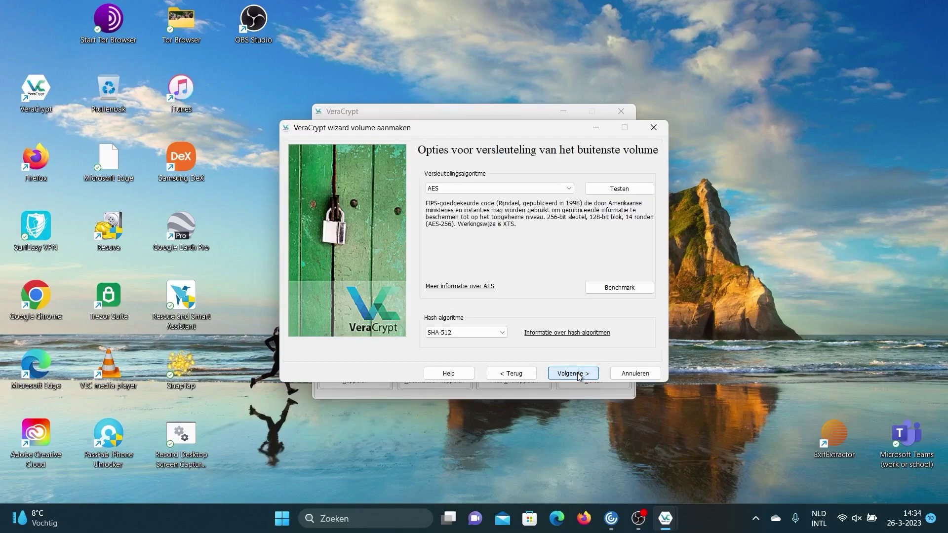
{"action": "left_click", "coordinate": [567, 188]}
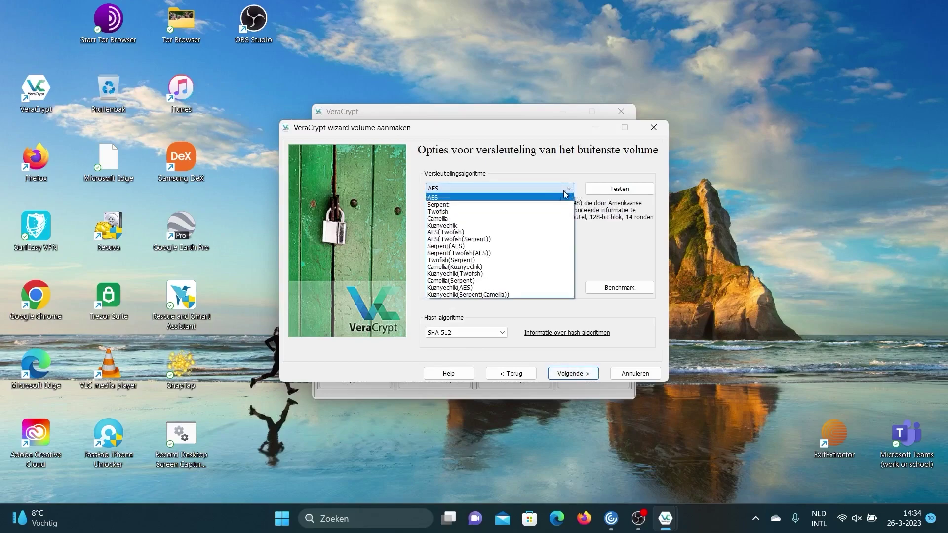
{"action": "left_click", "coordinate": [473, 288]}
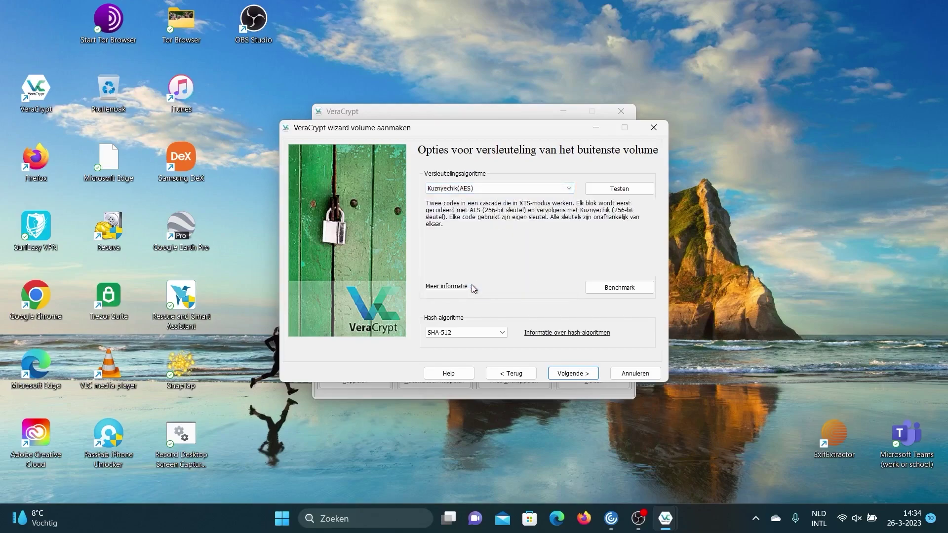
{"action": "left_click", "coordinate": [574, 374]}
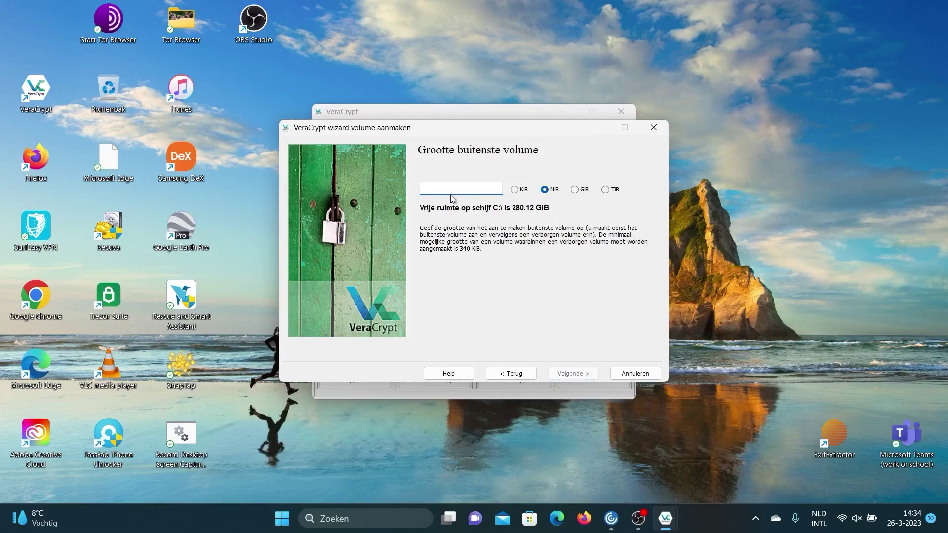
{"action": "type", "text": "200"}
{"action": "left_click", "coordinate": [576, 374]}
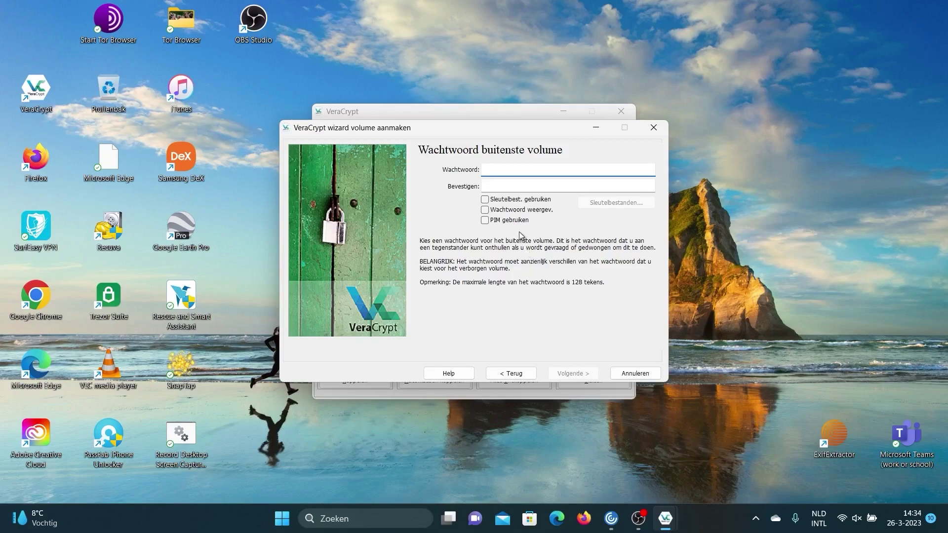
Enter and confirm the outer volume's password, accepting the use of a short password
{"action": "type", "text": "••"}
{"action": "left_click", "coordinate": [508, 185]}
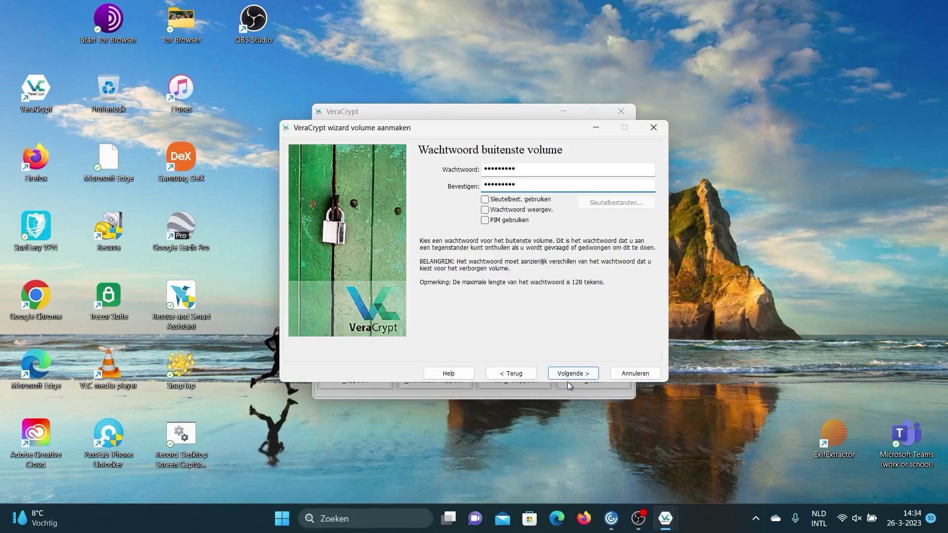
{"action": "left_click", "coordinate": [571, 374]}
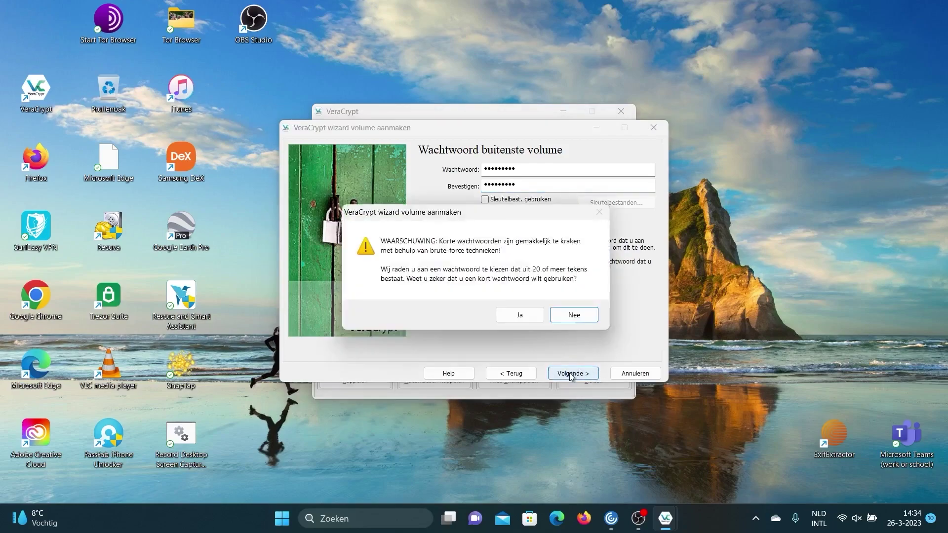
{"action": "left_click", "coordinate": [513, 320]}
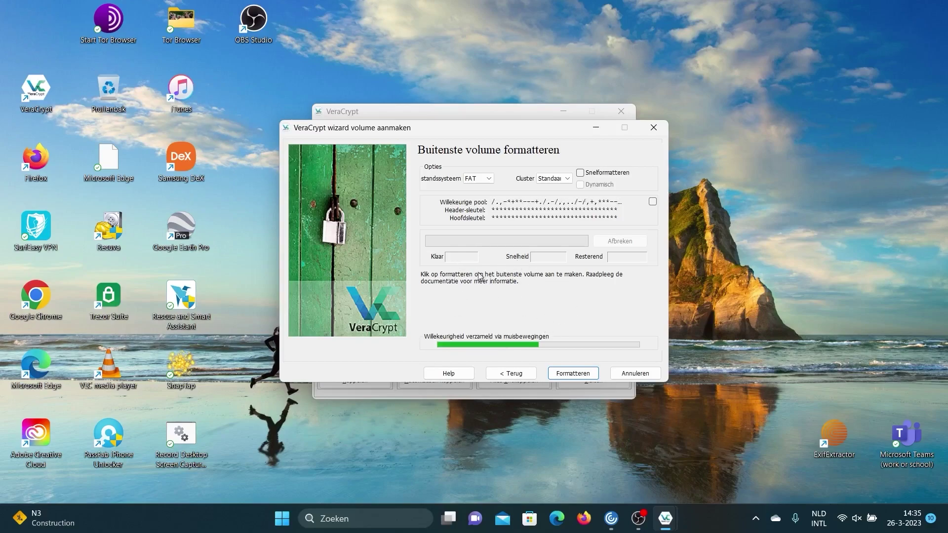
Format the outer volume with the FAT file system and proceed to the hidden volume's encryption options
{"action": "left_click", "coordinate": [572, 373]}
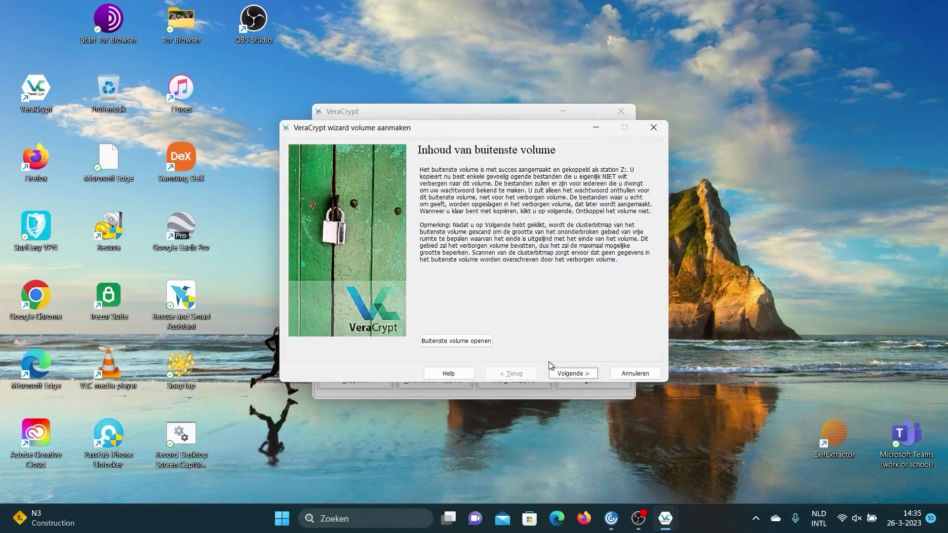
{"action": "left_click", "coordinate": [574, 374]}
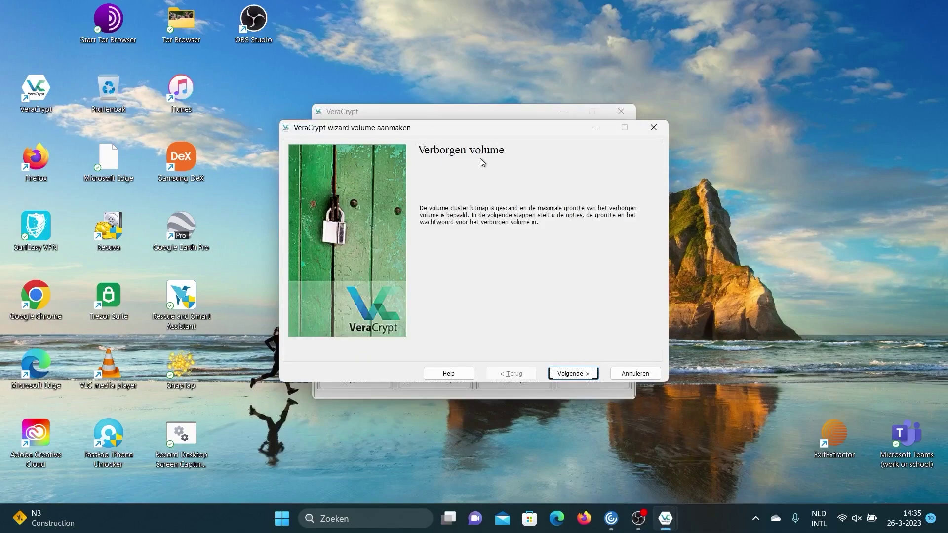
{"action": "left_click", "coordinate": [565, 375]}
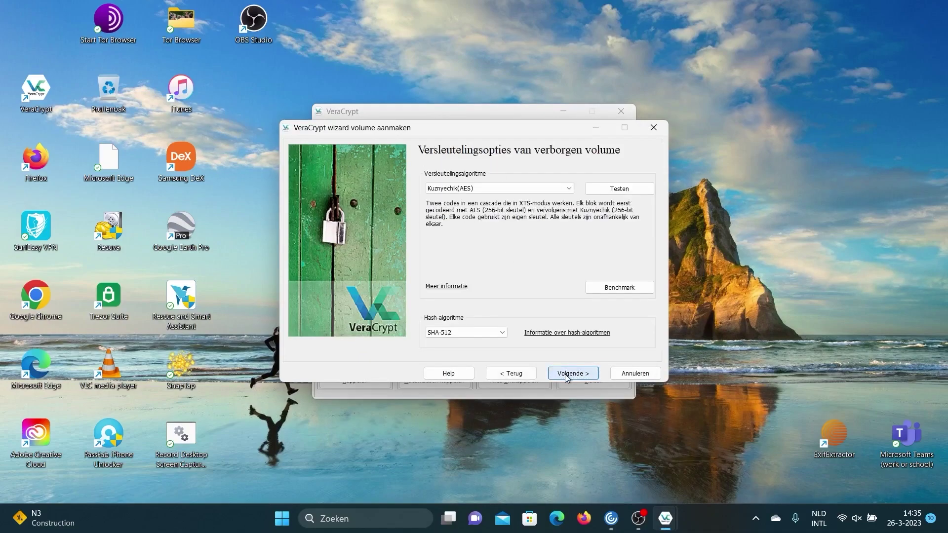
Set the hidden volume's encryption algorithm to AES(Twofish) and its size to 100 MiB
{"action": "left_click", "coordinate": [569, 189]}
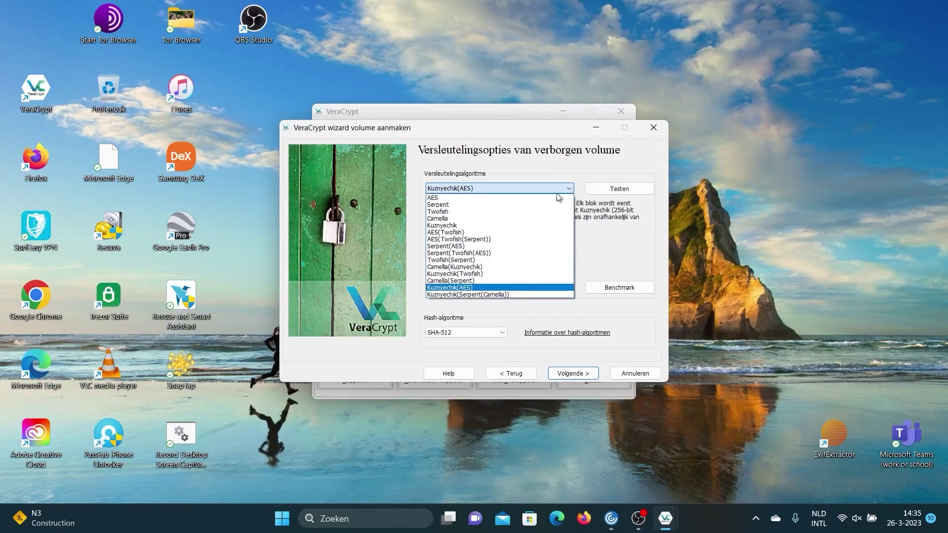
{"action": "left_click", "coordinate": [475, 233]}
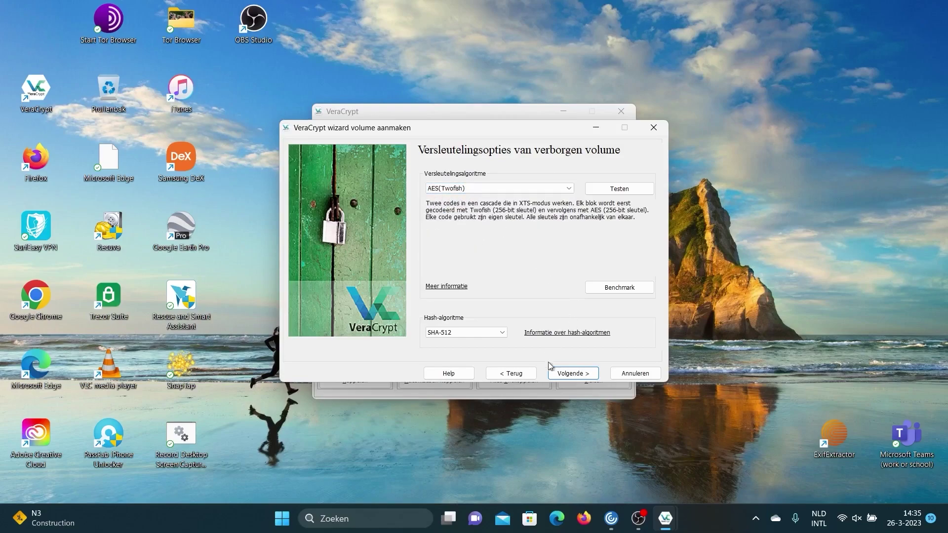
{"action": "left_click", "coordinate": [573, 374]}
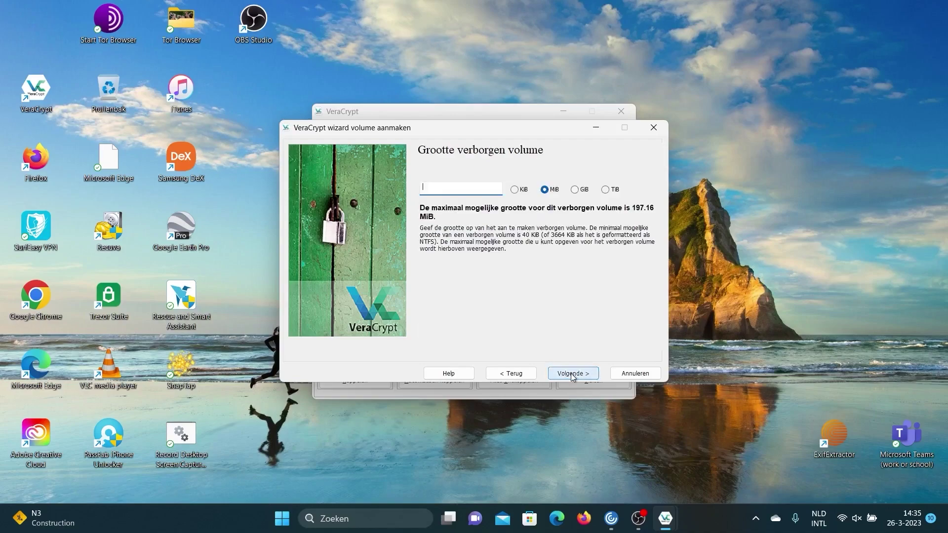
{"action": "type", "text": "100"}
{"action": "left_click", "coordinate": [575, 374]}
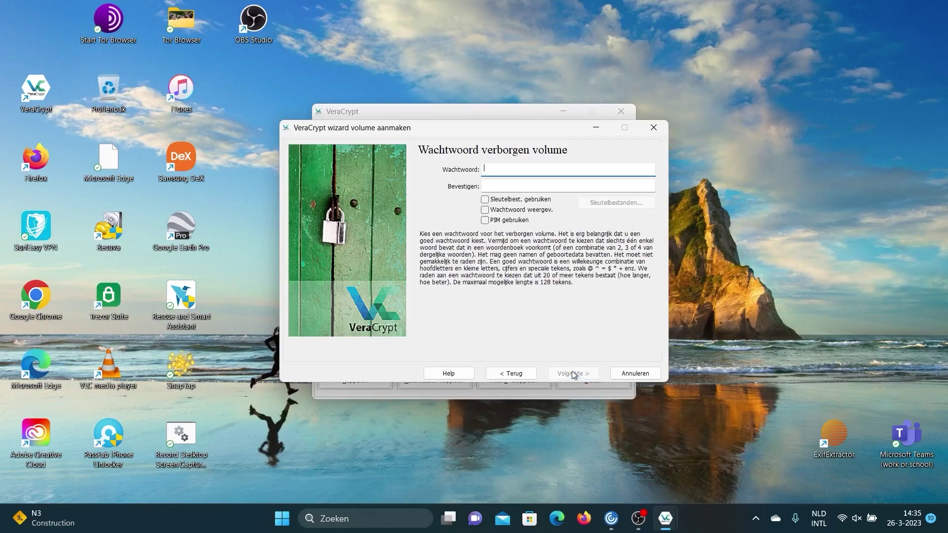
Enter and confirm the hidden volume's password, accepting the use of a short password
{"action": "type", "text": "•"}
{"action": "left_click", "coordinate": [494, 183]}
{"action": "type", "text": "••"}
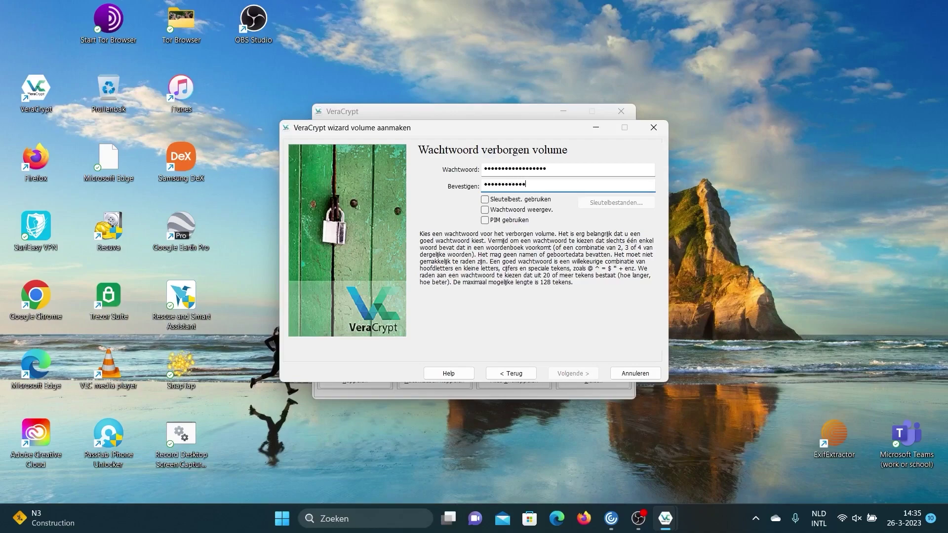
{"action": "type", "text": "•"}
{"action": "left_click", "coordinate": [573, 374]}
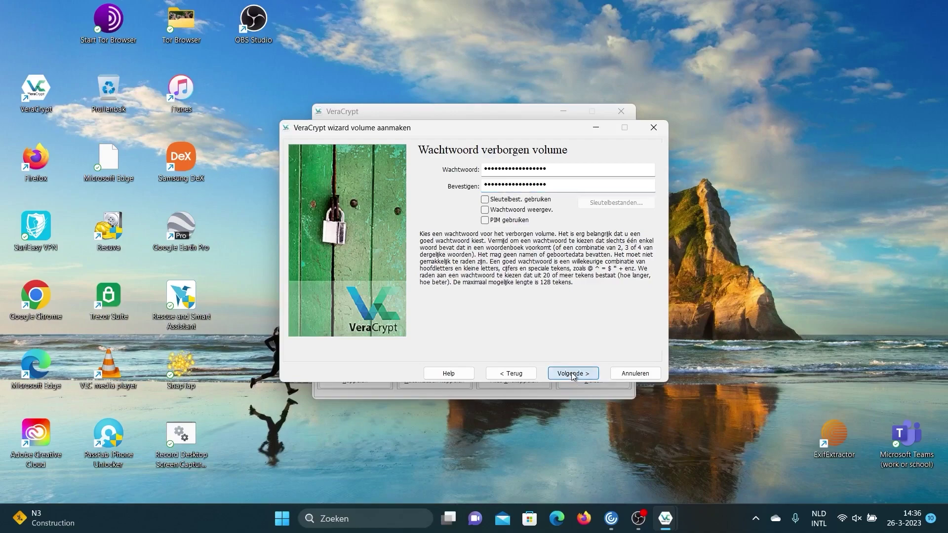
{"action": "left_click", "coordinate": [521, 318]}
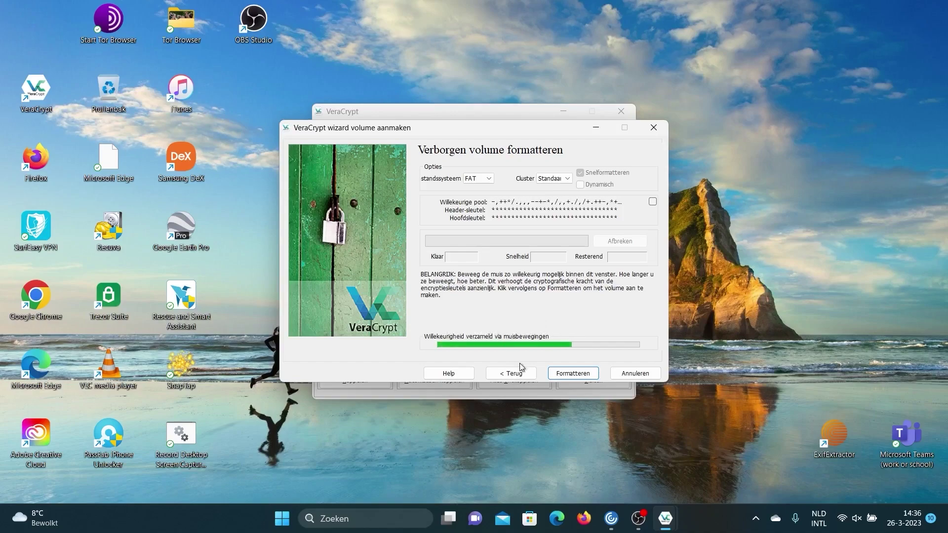
Format the hidden volume with the FAT file system, and close the volume creation wizard and VeraCrypt
{"action": "left_click", "coordinate": [574, 374]}
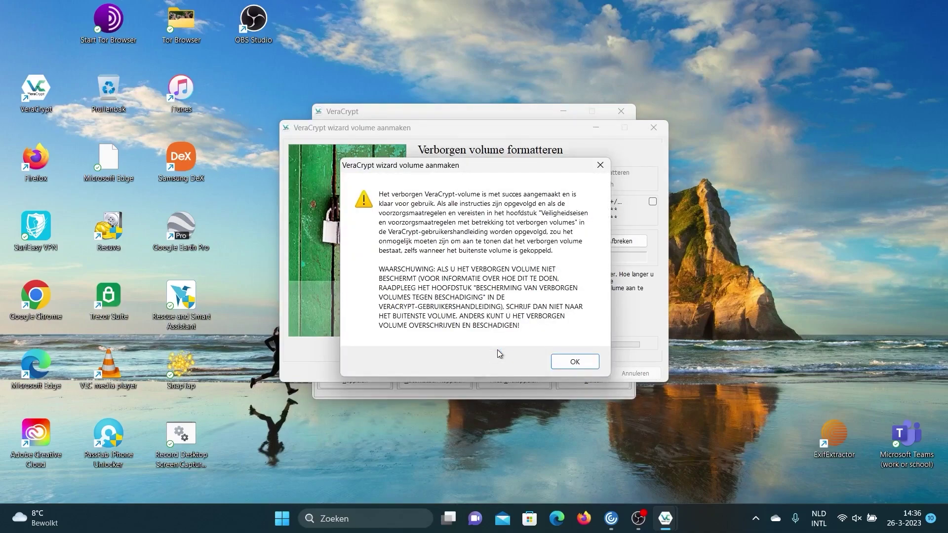
{"action": "left_click", "coordinate": [572, 362]}
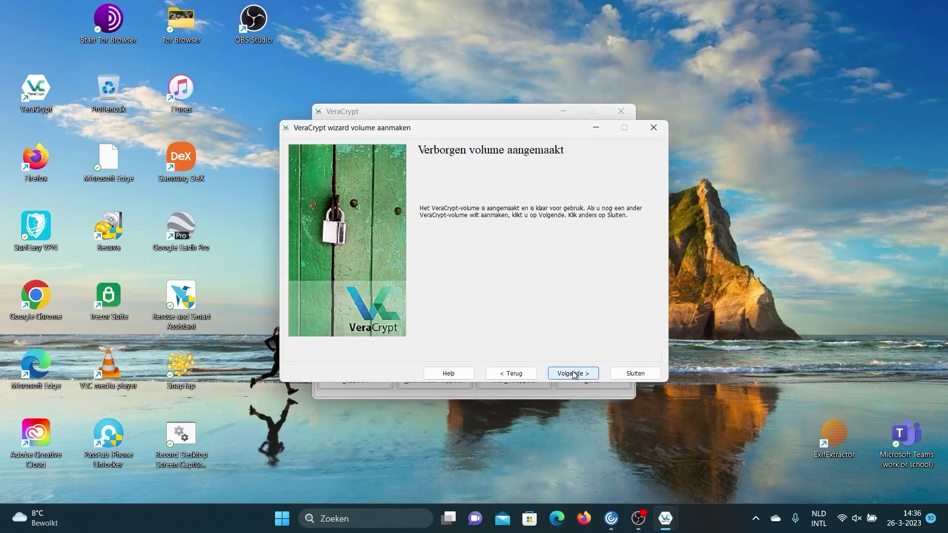
{"action": "left_click", "coordinate": [634, 374]}
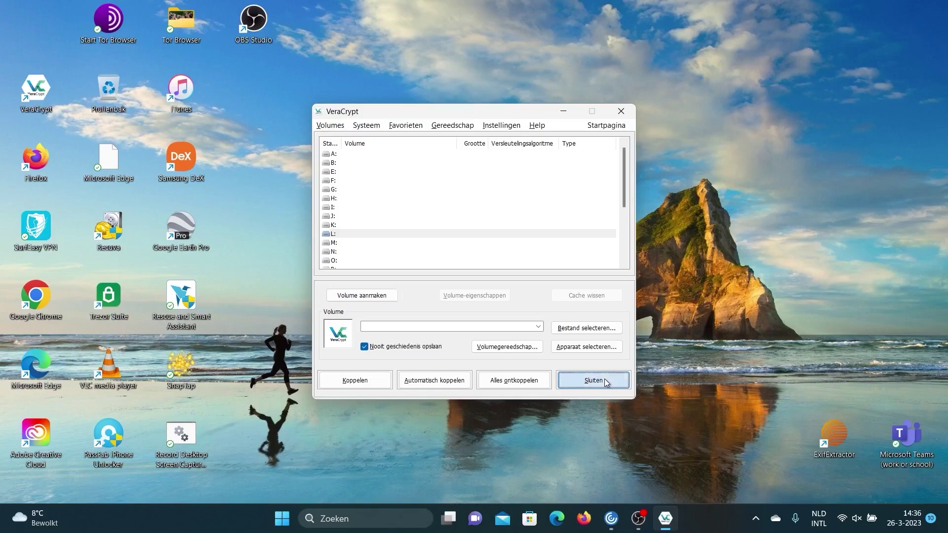
{"action": "left_click", "coordinate": [607, 382]}
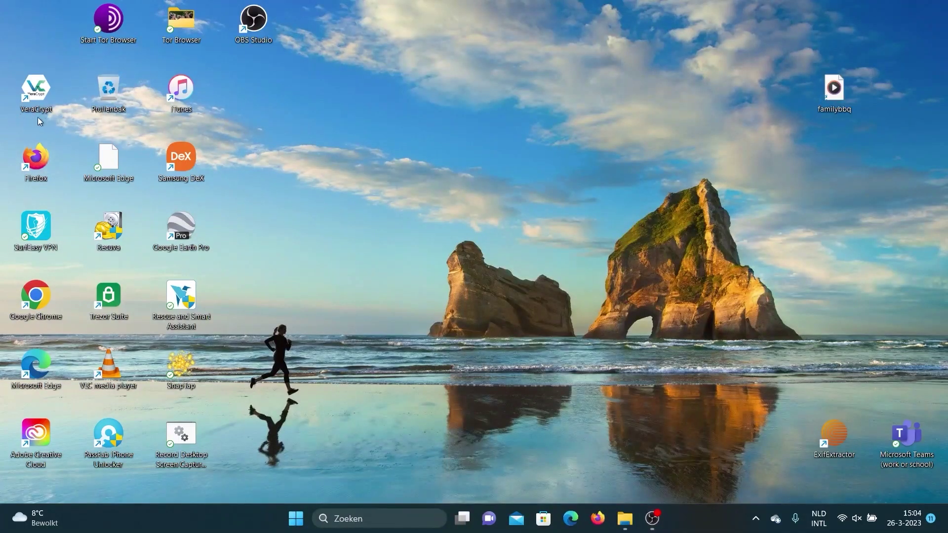
Reopen VeraCrypt, select drive letter L:, and load the familybbq container from the desktop folder as the volume
{"action": "double_click", "coordinate": [35, 94]}
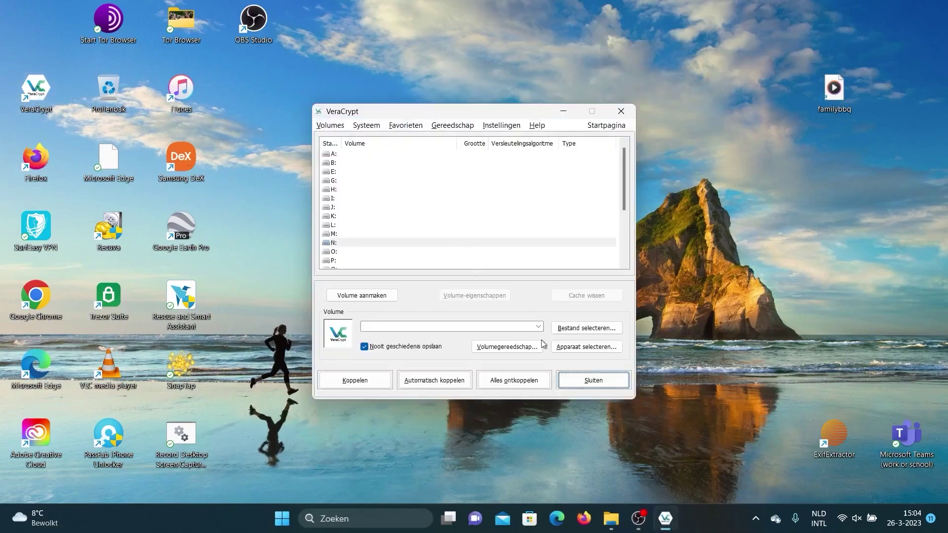
{"action": "left_click", "coordinate": [331, 226]}
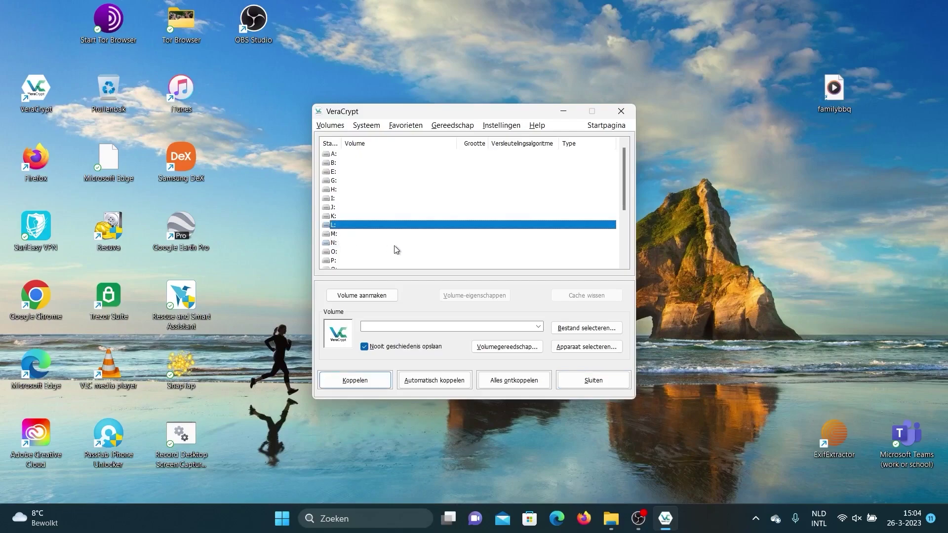
{"action": "left_click", "coordinate": [582, 329]}
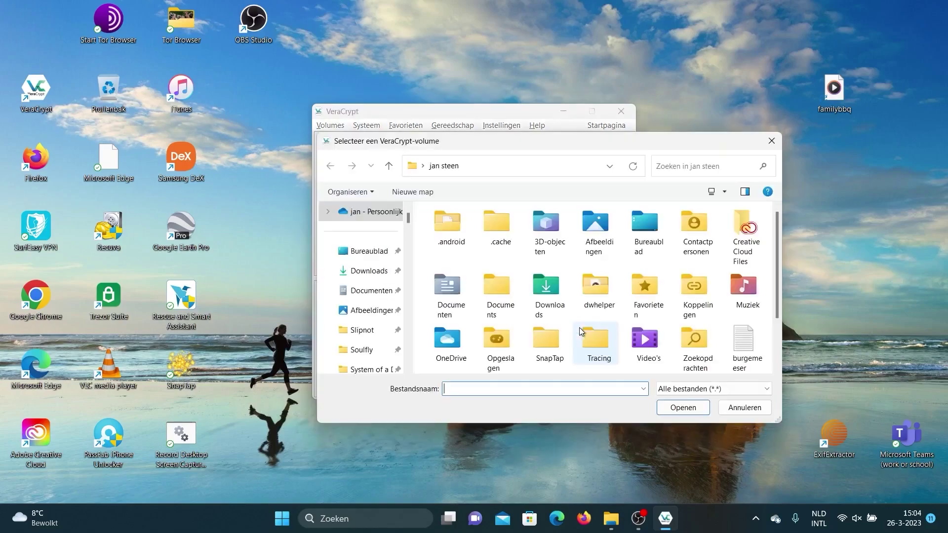
{"action": "left_click", "coordinate": [374, 251]}
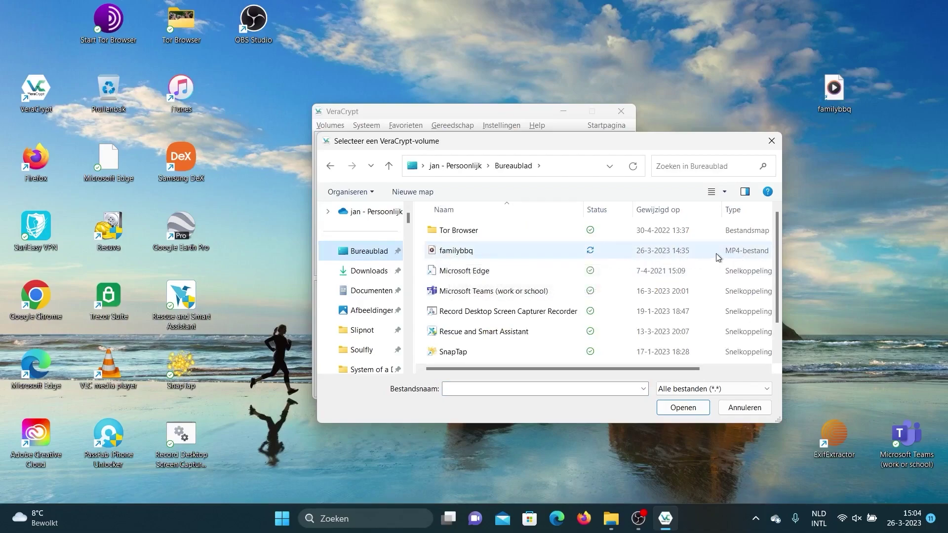
{"action": "left_click", "coordinate": [465, 256]}
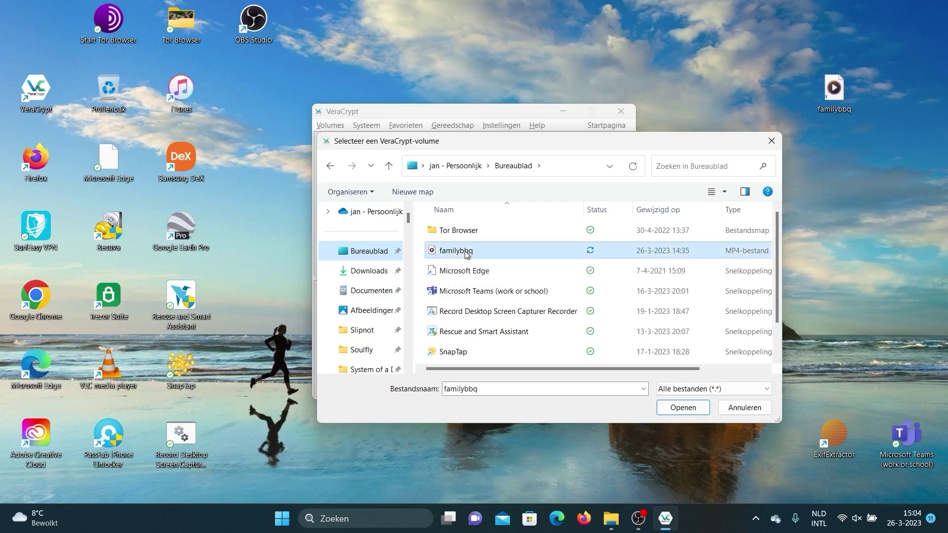
{"action": "left_click", "coordinate": [691, 406]}
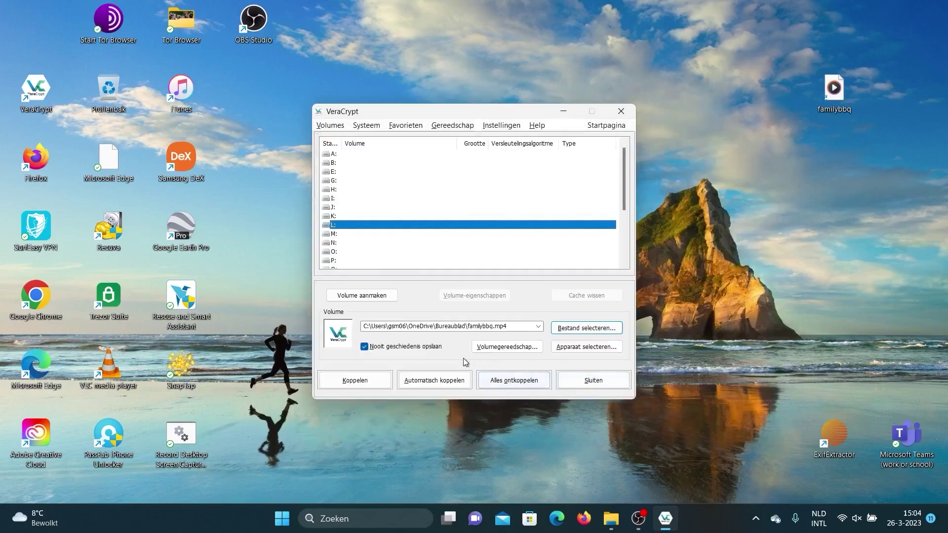
Mount the familybbq.mp4 container's outer volume on drive L: by entering the outer volume's password
{"action": "left_click", "coordinate": [354, 381]}
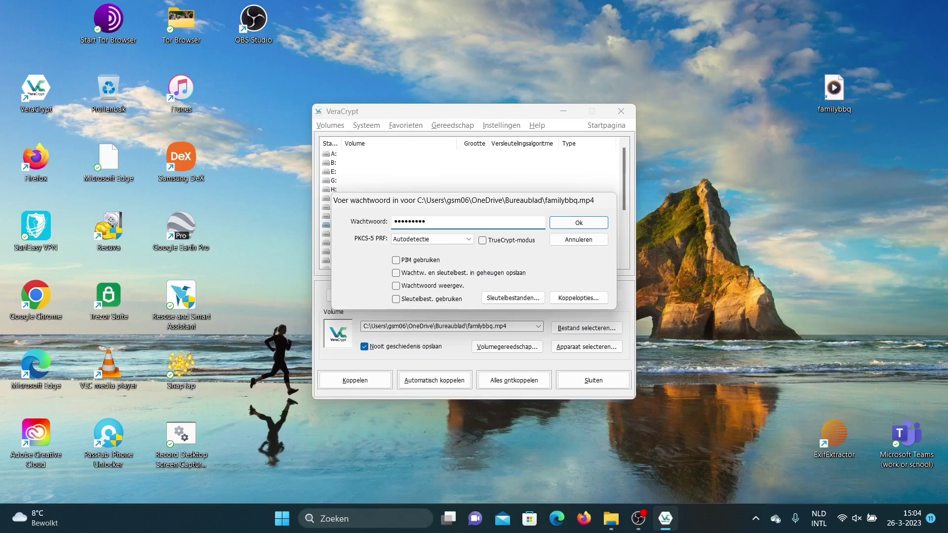
{"action": "left_click", "coordinate": [568, 222]}
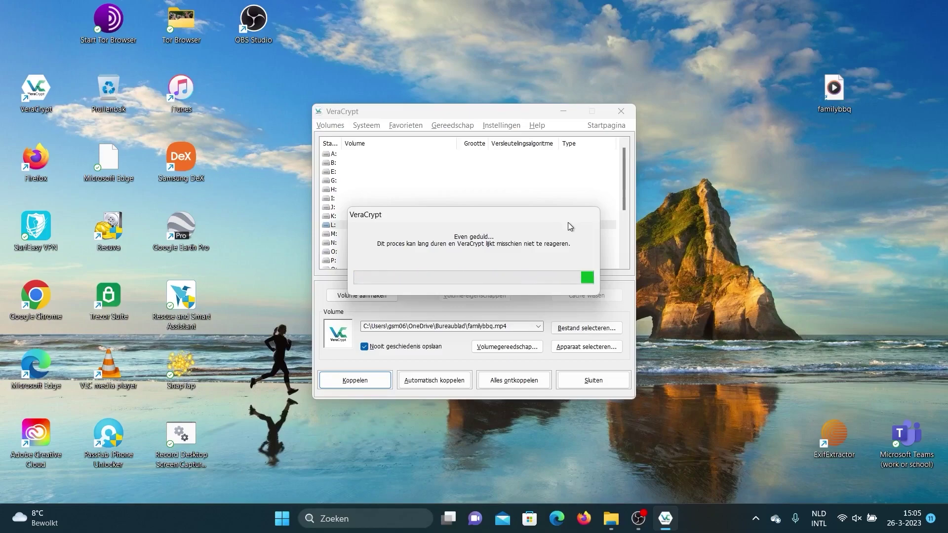
{"action": "left_click", "coordinate": [569, 224]}
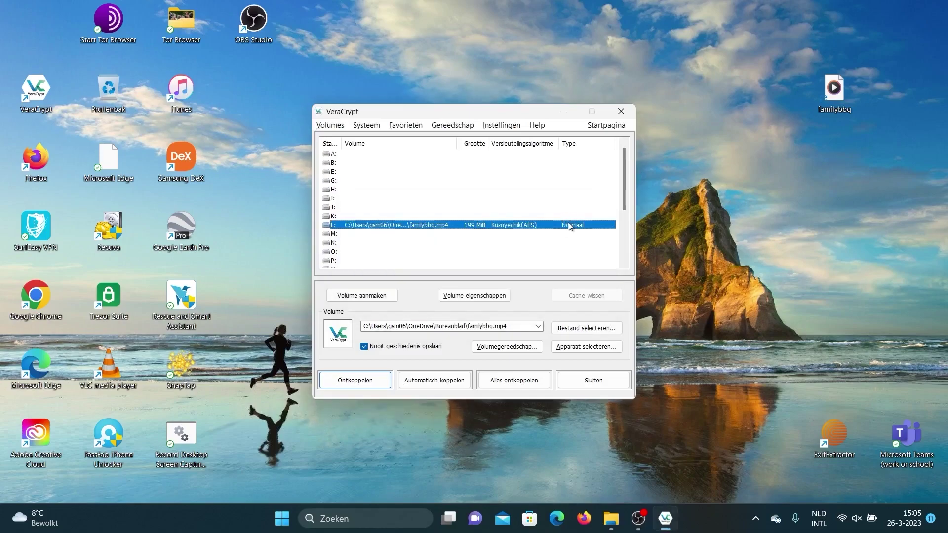
Switch to File Explorer and open the mounted drive L: from Deze pc
{"action": "left_click", "coordinate": [613, 523]}
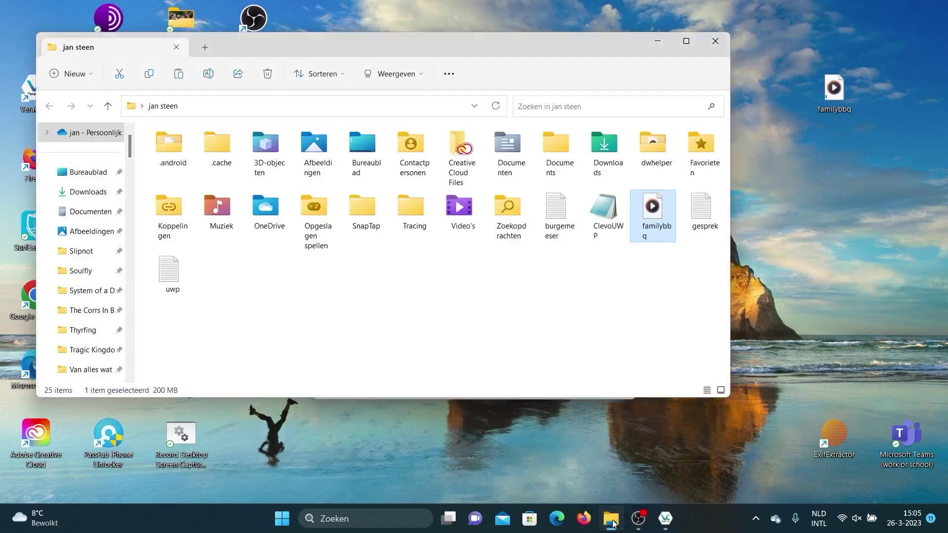
{"action": "left_click_drag", "start_coordinate": [131, 149], "coordinate": [123, 376]}
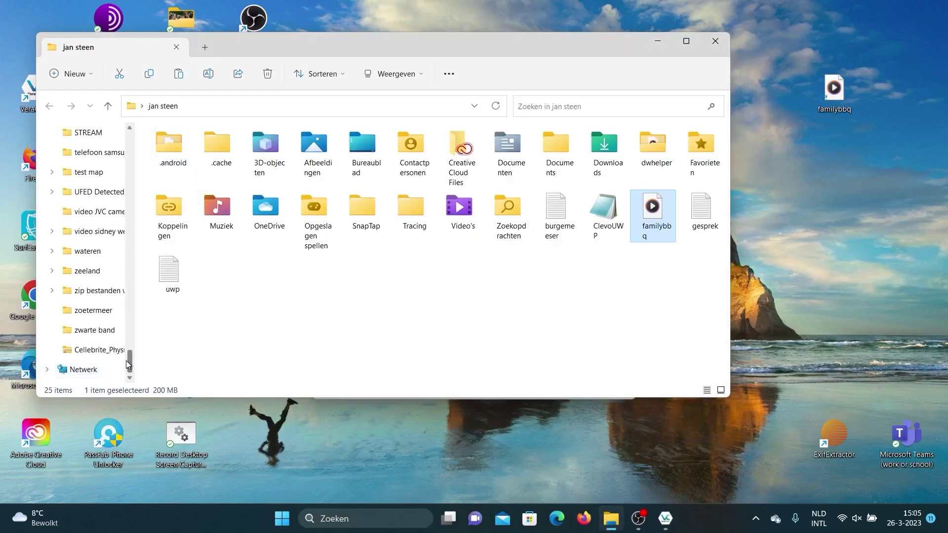
{"action": "left_click", "coordinate": [100, 371]}
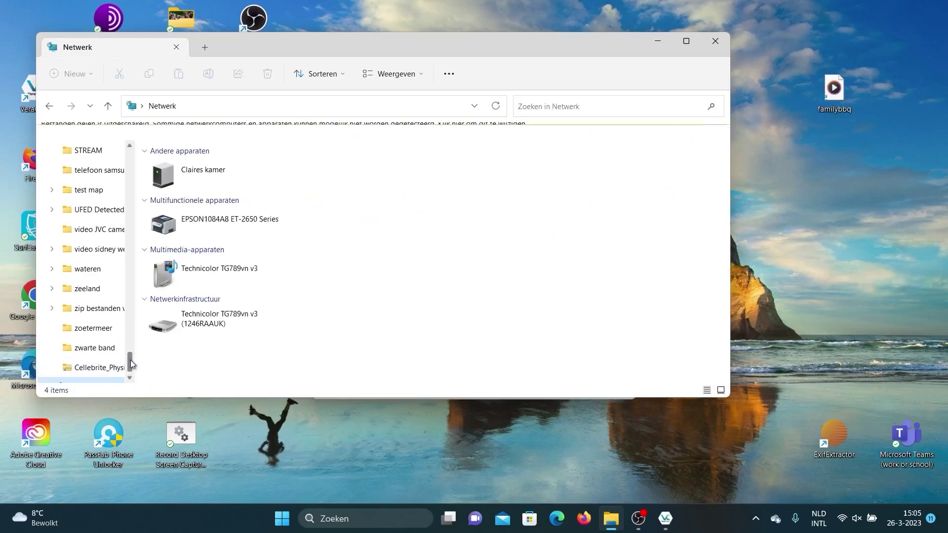
{"action": "left_click_drag", "start_coordinate": [130, 358], "coordinate": [143, 226]}
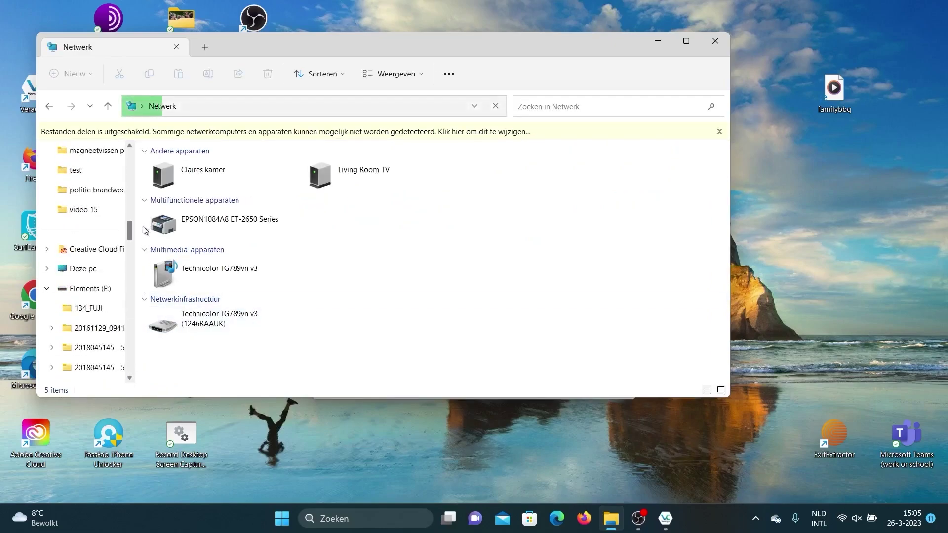
{"action": "left_click", "coordinate": [85, 269]}
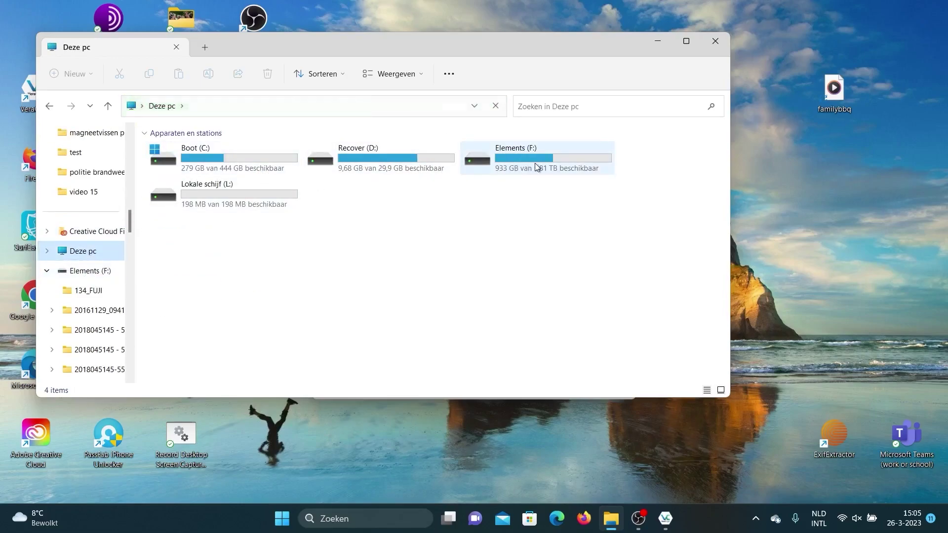
{"action": "double_click", "coordinate": [209, 197]}
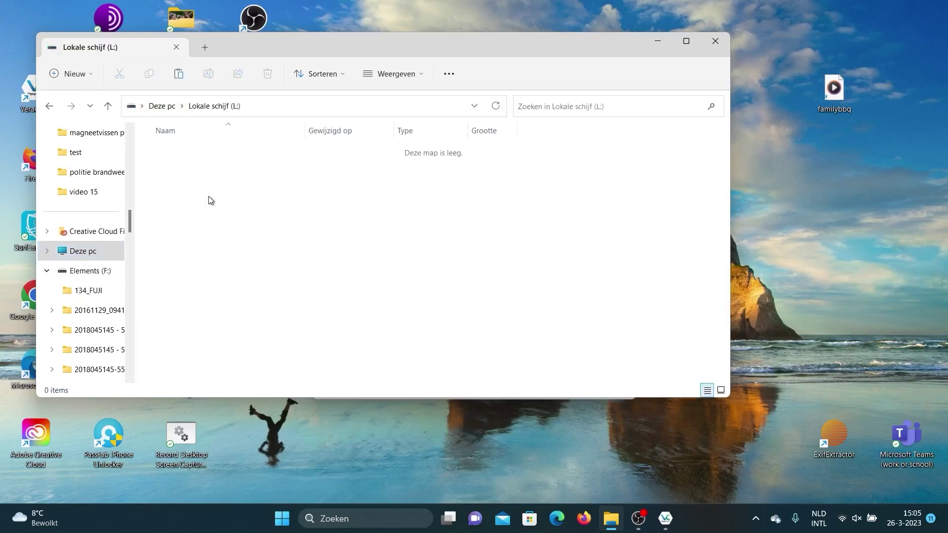
Create a folder named "The Good and not secret stuff" on drive L: and close the File Explorer window
{"action": "left_click", "coordinate": [68, 73]}
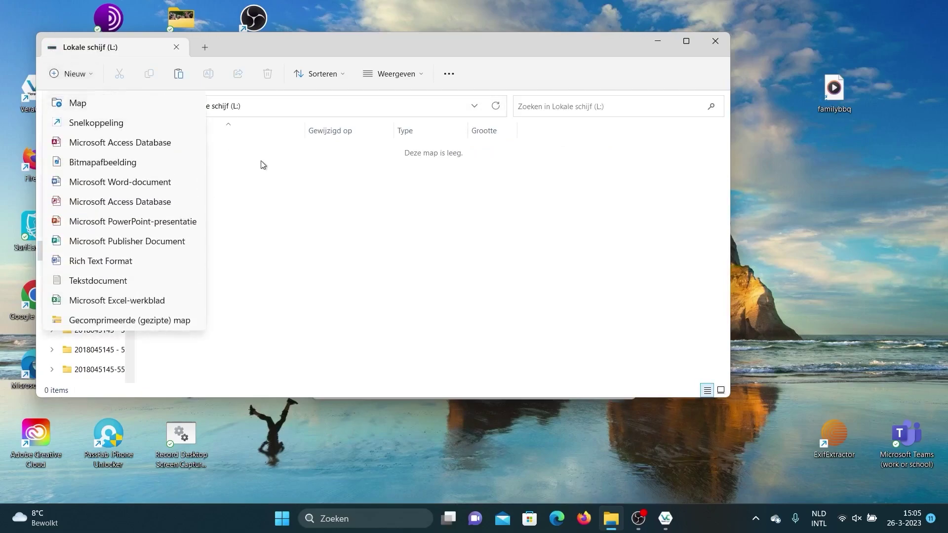
{"action": "left_click", "coordinate": [76, 101]}
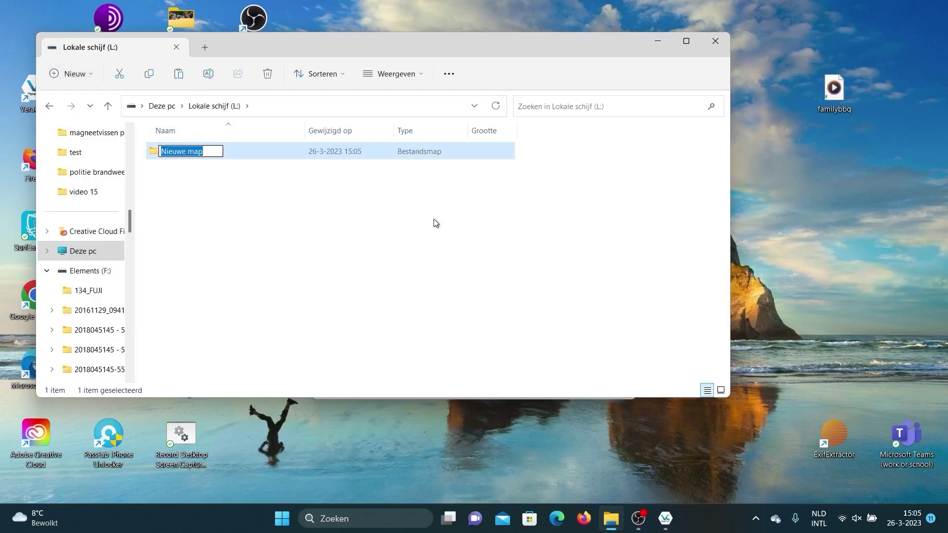
{"action": "type", "text": "De"}
{"action": "key", "text": "BackSpace"}
{"action": "key", "text": "BackSpace"}
{"action": "type", "text": "The Good"}
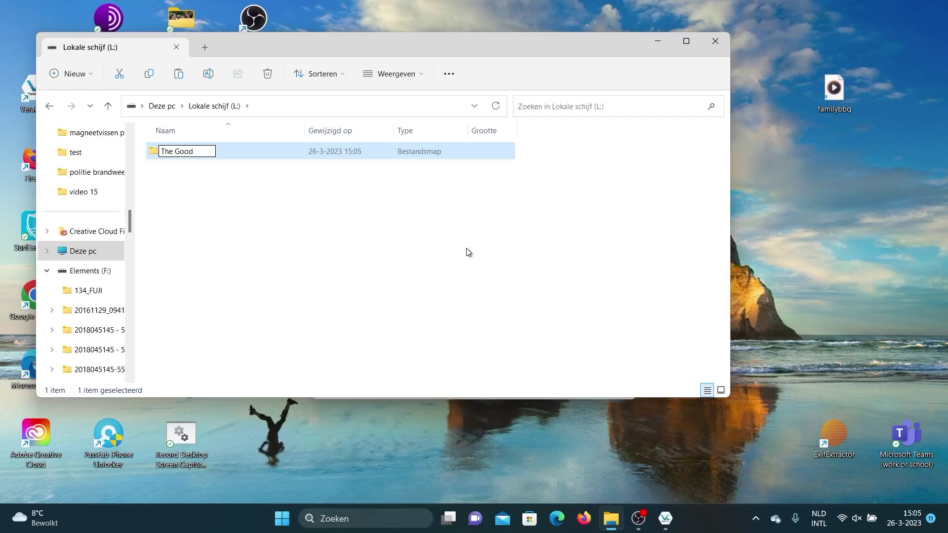
{"action": "type", "text": " and not secret stuff"}
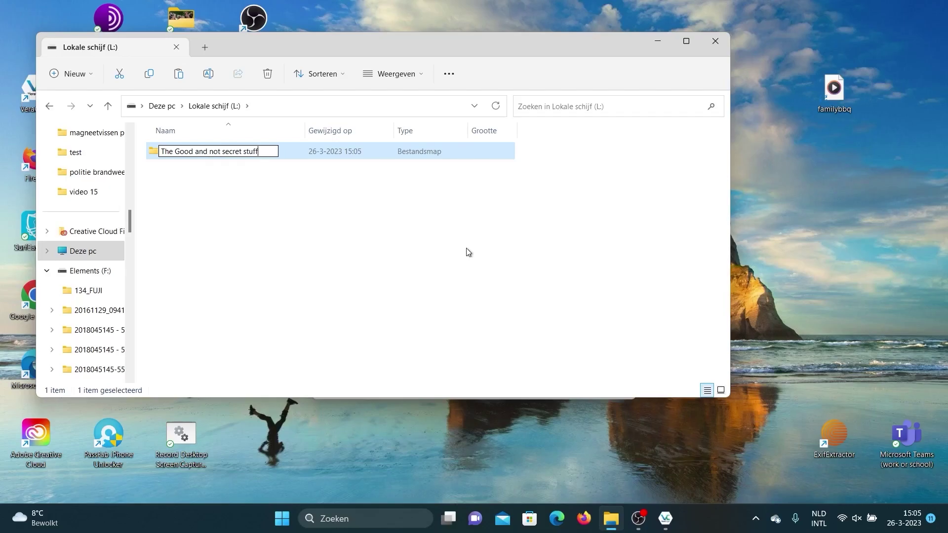
{"action": "left_click", "coordinate": [290, 273]}
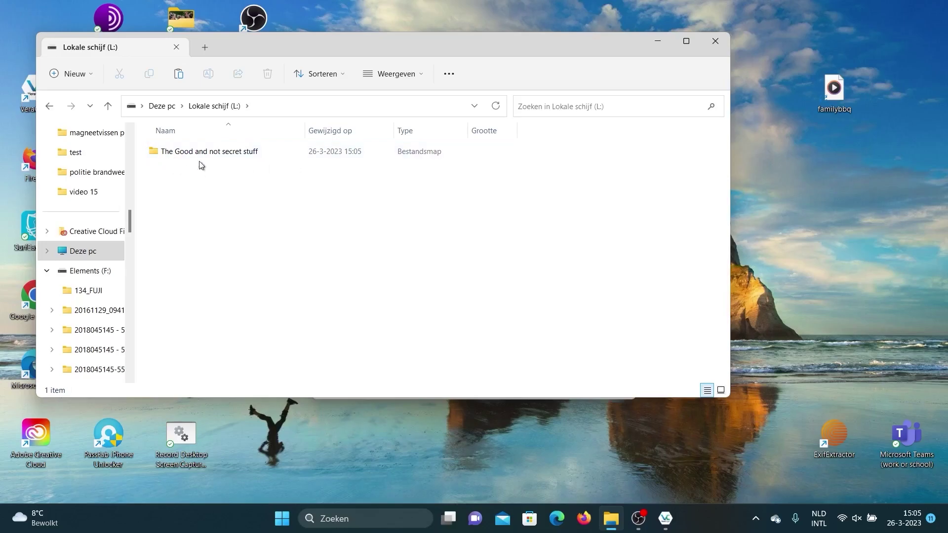
{"action": "left_click", "coordinate": [716, 41]}
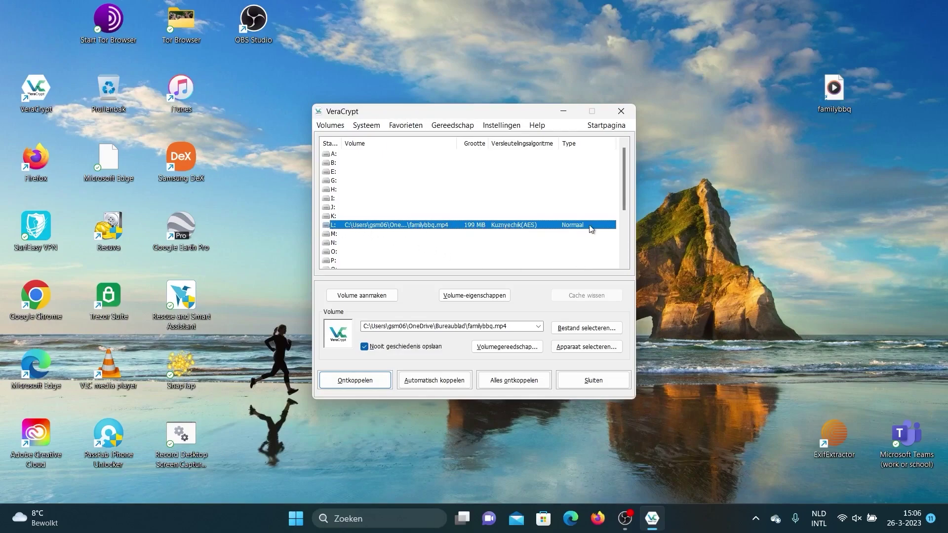
Dismount the outer volume from drive L: in VeraCrypt
{"action": "left_click", "coordinate": [354, 381]}
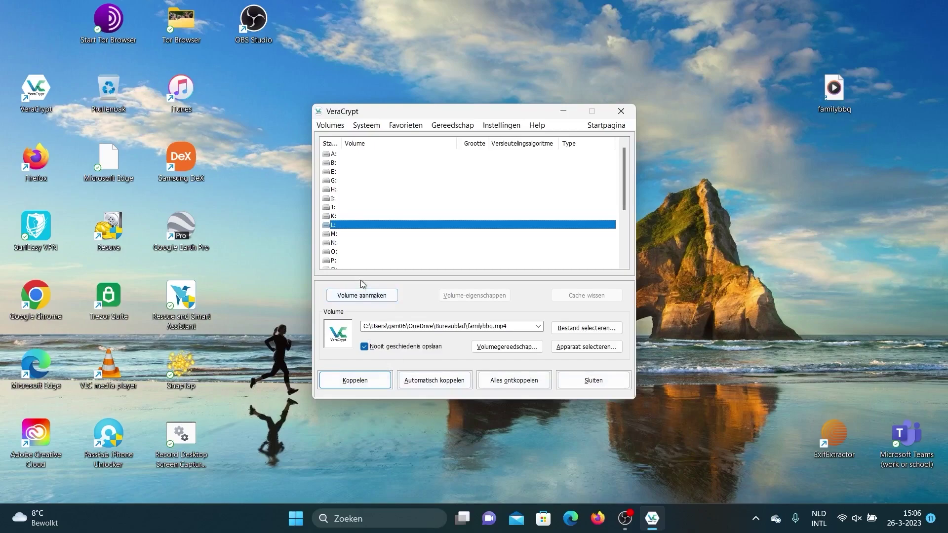
{"action": "left_click", "coordinate": [363, 296]}
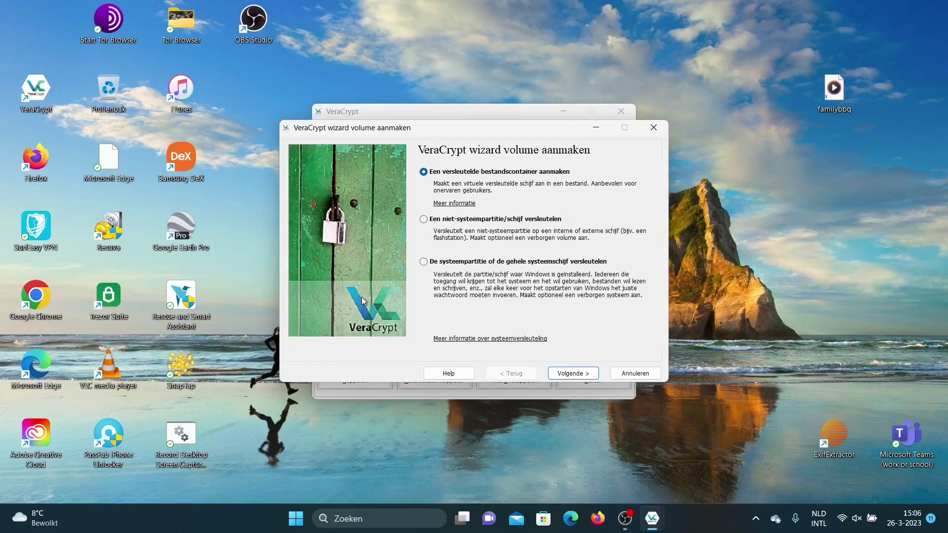
{"action": "left_click", "coordinate": [637, 374]}
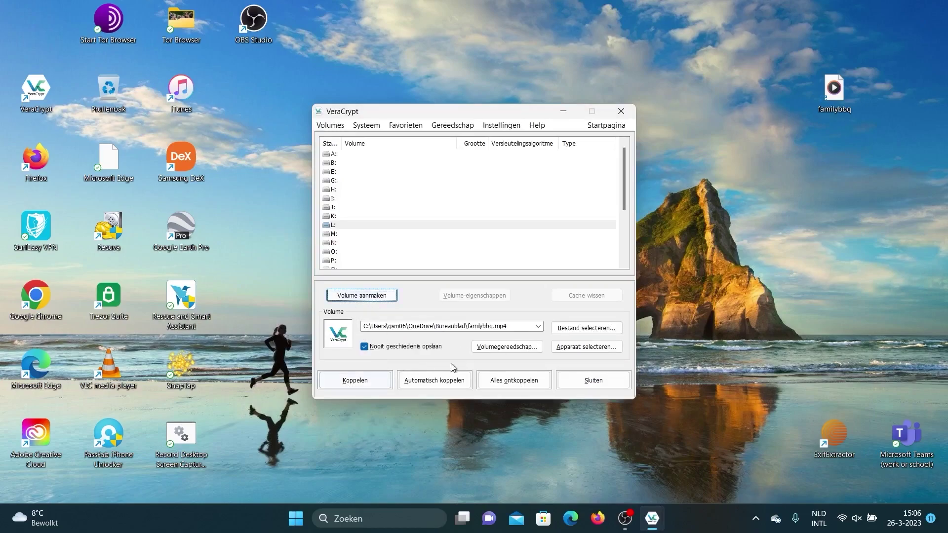
Load the familybbq container from the Bureaublad folder again as the volume to mount
{"action": "left_click", "coordinate": [567, 334]}
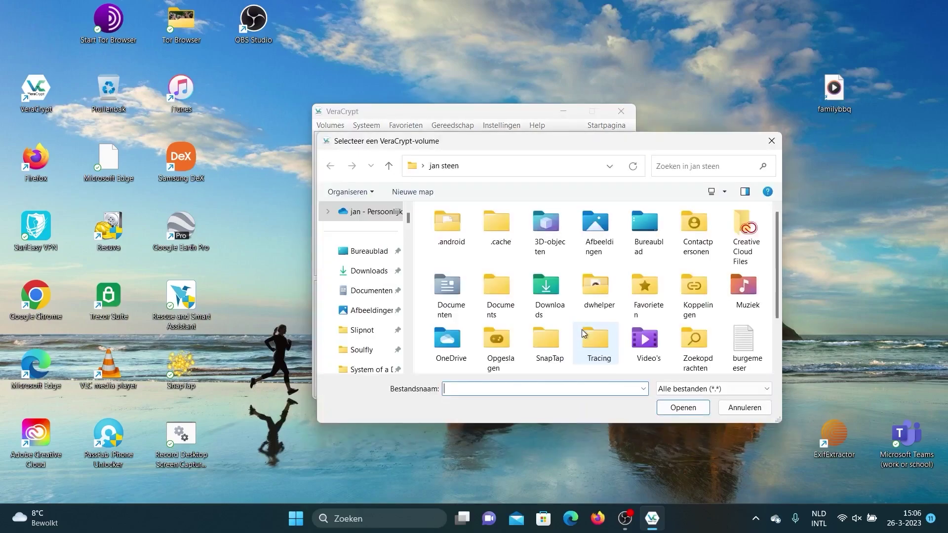
{"action": "left_click", "coordinate": [365, 256]}
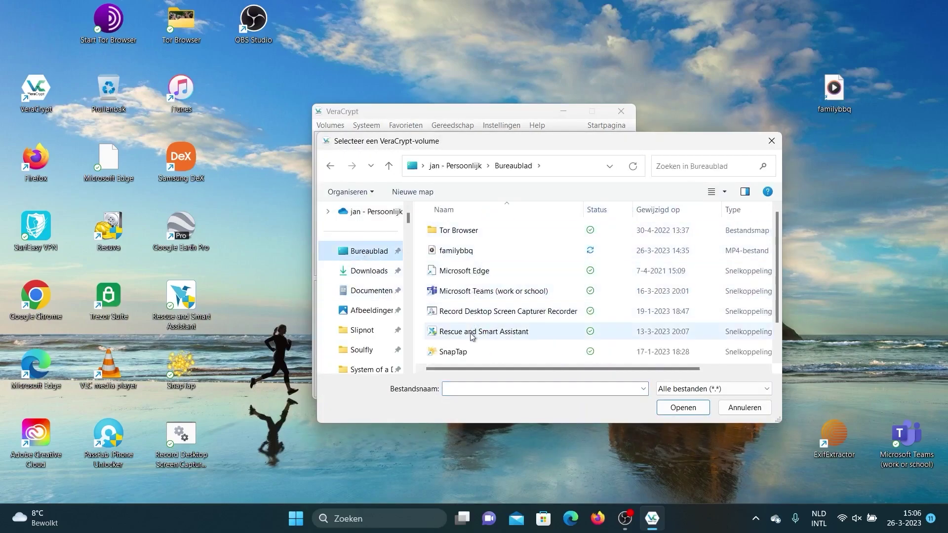
{"action": "scroll", "coordinate": [472, 316], "scroll_direction": "down", "scroll_amount": 1}
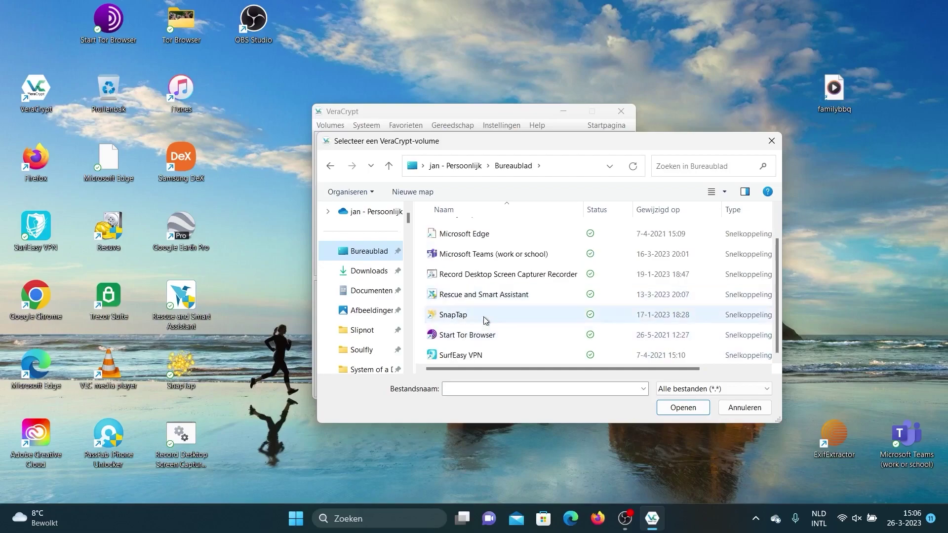
{"action": "scroll", "coordinate": [484, 311], "scroll_direction": "up", "scroll_amount": 1}
{"action": "left_click", "coordinate": [468, 253]}
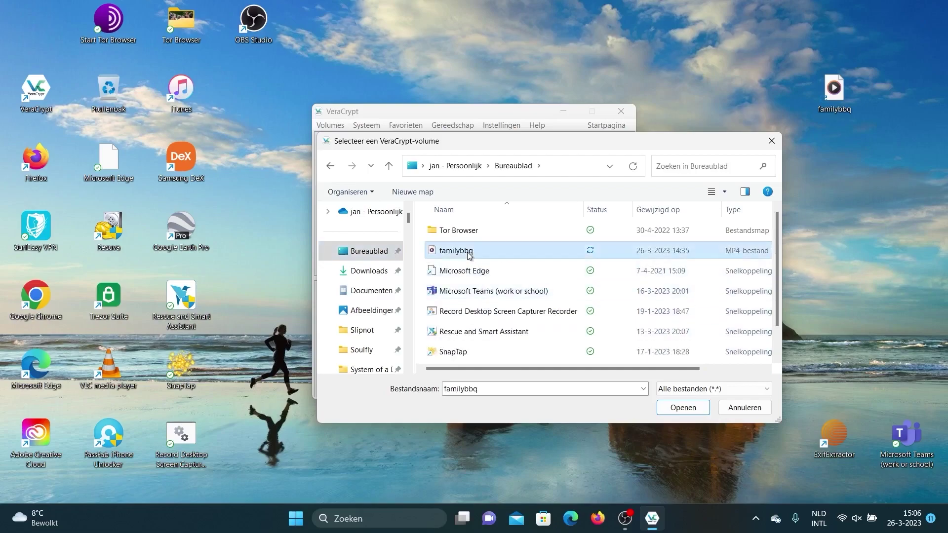
{"action": "left_click", "coordinate": [678, 409]}
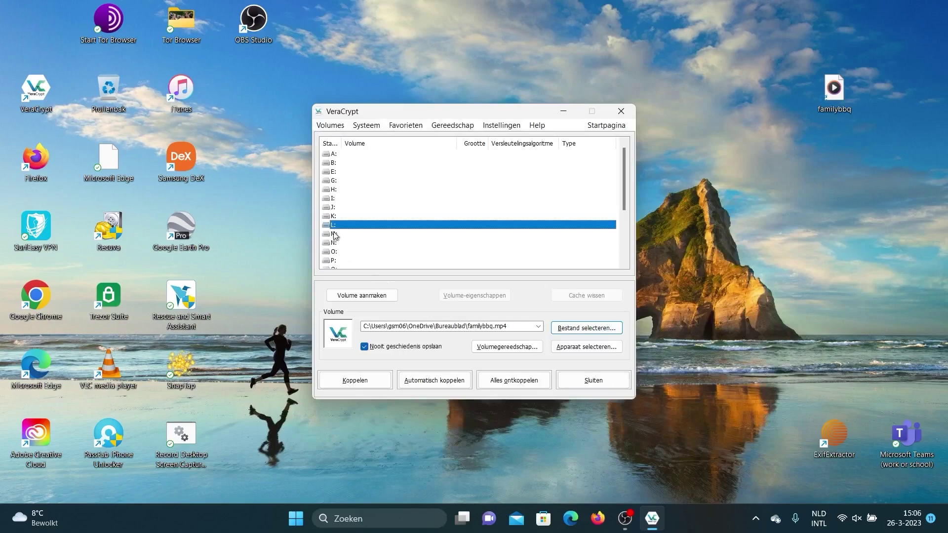
Mount the container's hidden volume on drive L: by entering the hidden volume's password
{"action": "left_click", "coordinate": [349, 382]}
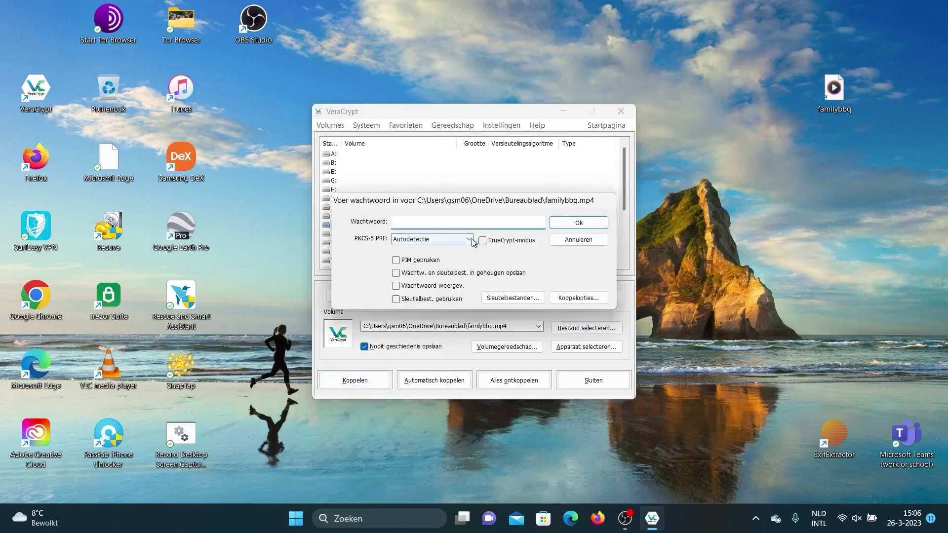
{"action": "type", "text": "••"}
{"action": "left_click", "coordinate": [562, 224]}
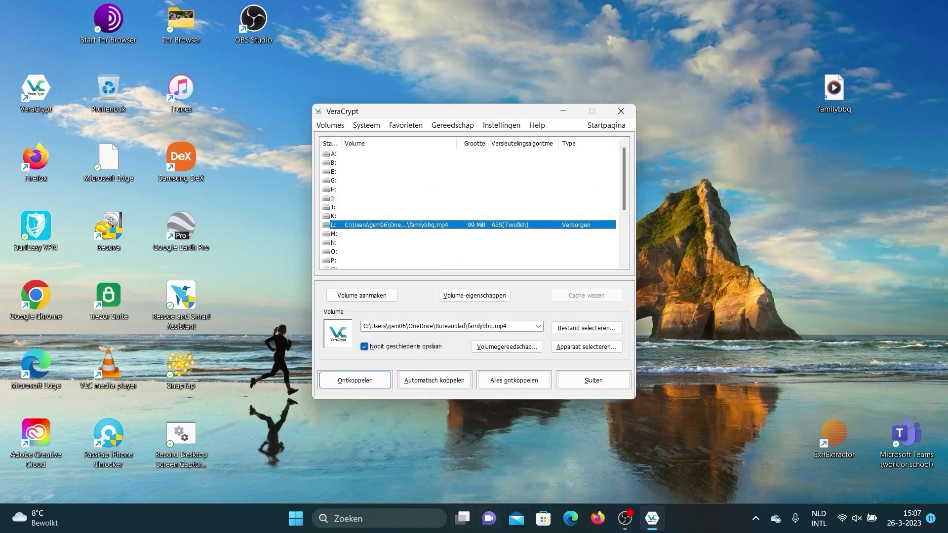
Open a new File Explorer window and go to the hidden volume's drive L: through Deze pc
{"action": "left_click", "coordinate": [380, 520]}
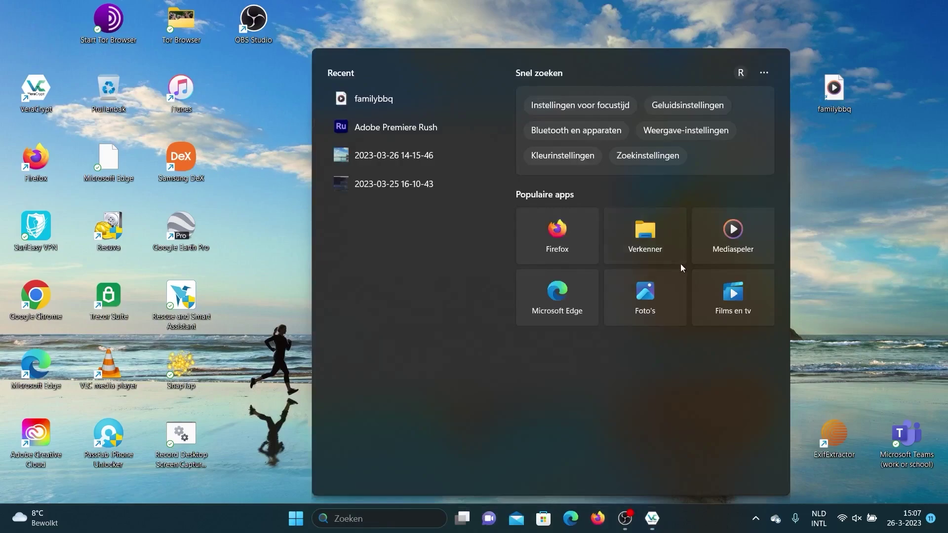
{"action": "left_click", "coordinate": [644, 233]}
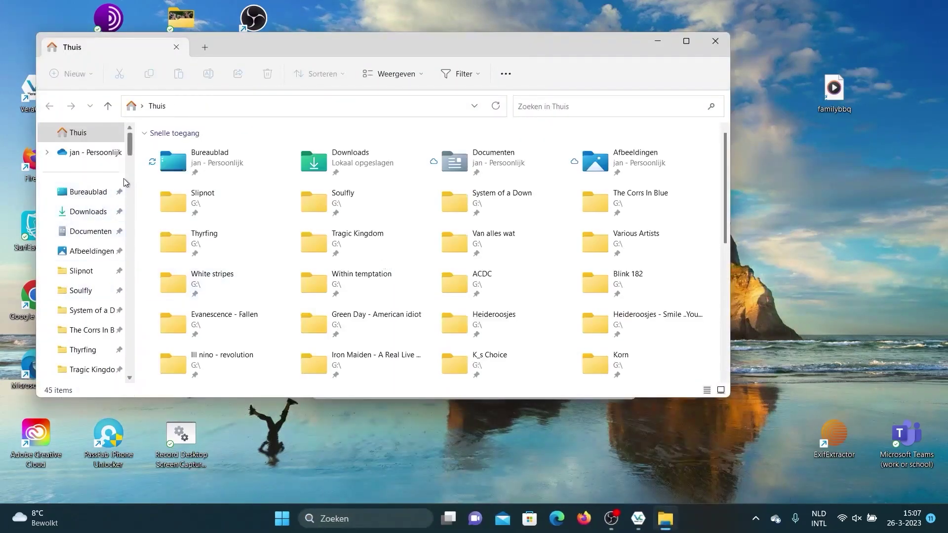
{"action": "left_click_drag", "start_coordinate": [131, 150], "coordinate": [132, 217]}
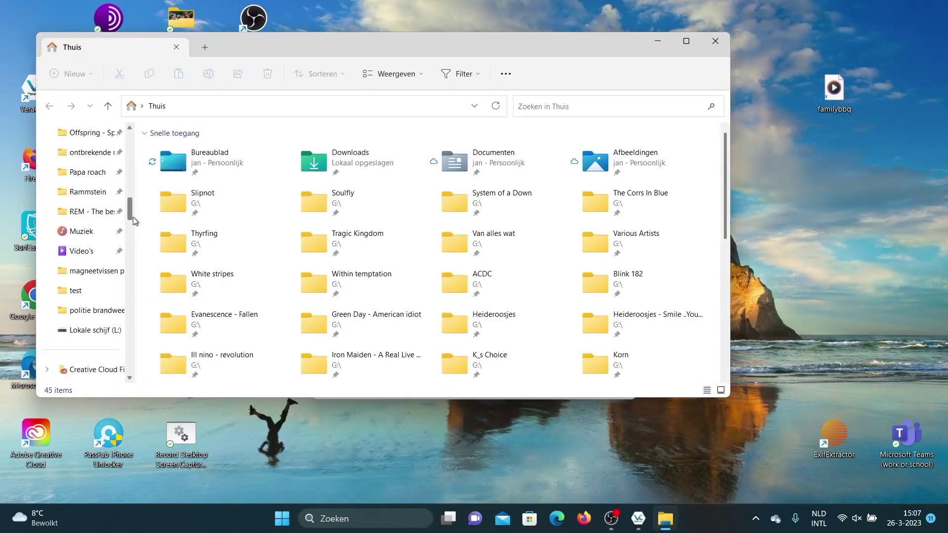
{"action": "left_click", "coordinate": [83, 291]}
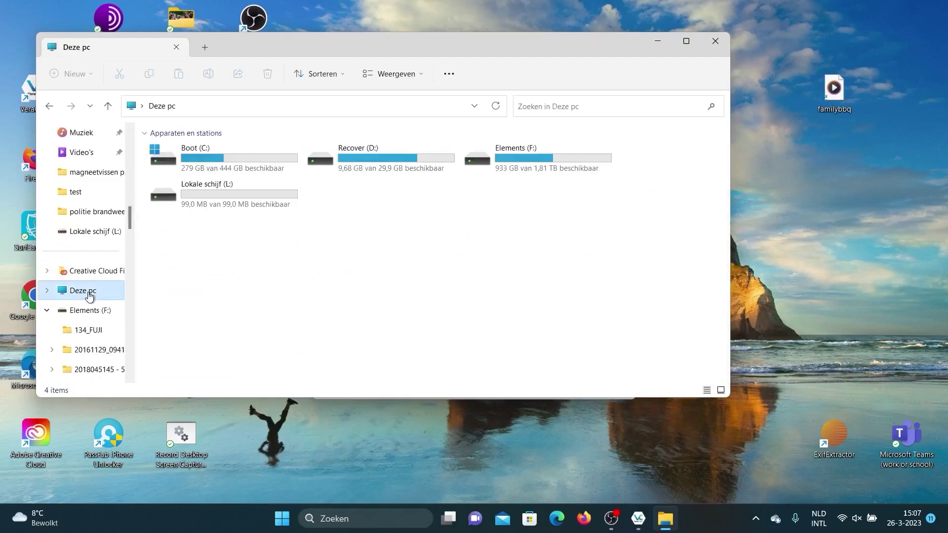
{"action": "double_click", "coordinate": [203, 197]}
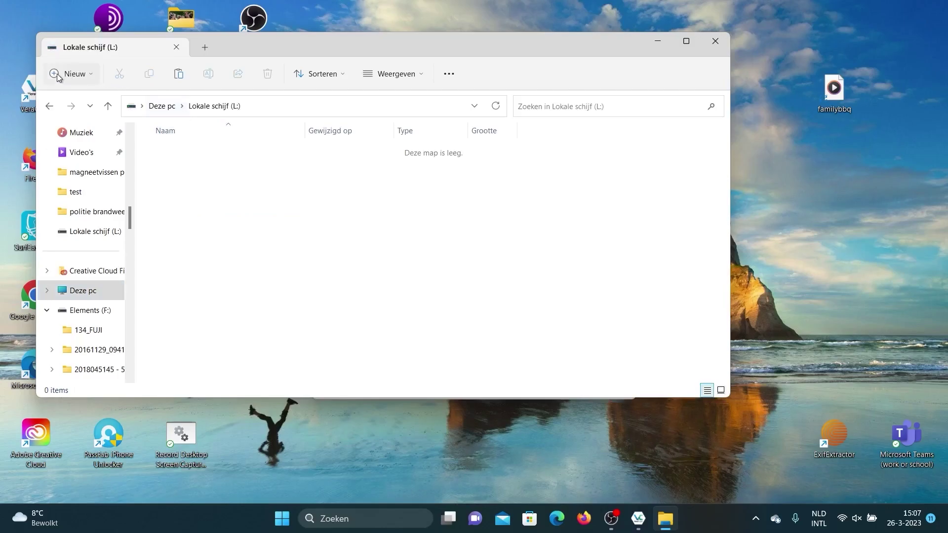
Create a folder named "The bad and very secret stuff" on the hidden volume and close the File Explorer window
{"action": "left_click", "coordinate": [57, 73]}
{"action": "left_click", "coordinate": [96, 104]}
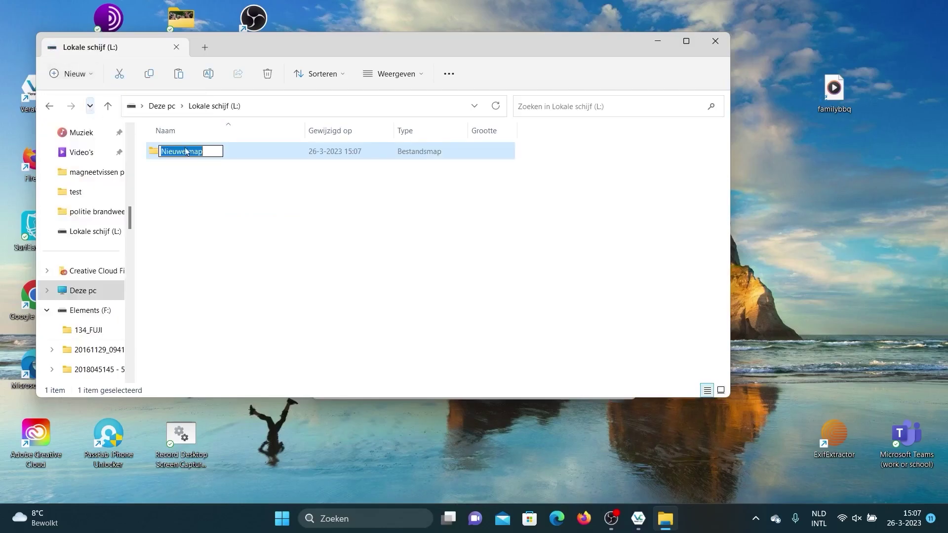
{"action": "type", "text": "Th"}
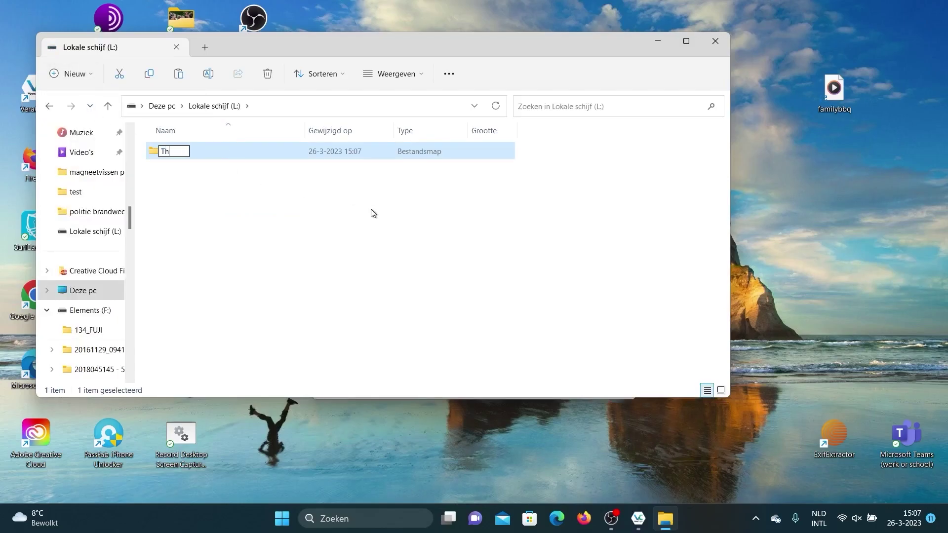
{"action": "type", "text": "e bad and very se"}
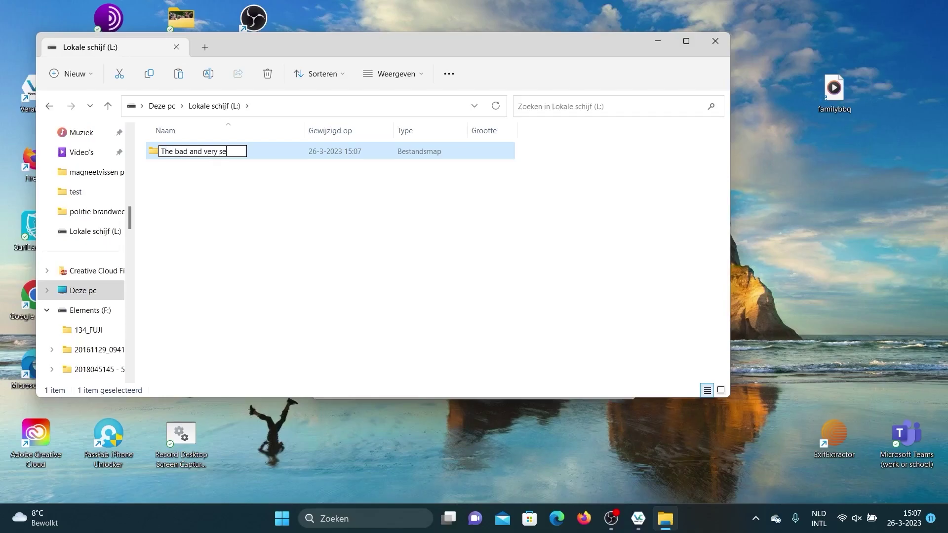
{"action": "type", "text": "cret stuff"}
{"action": "left_click", "coordinate": [347, 237]}
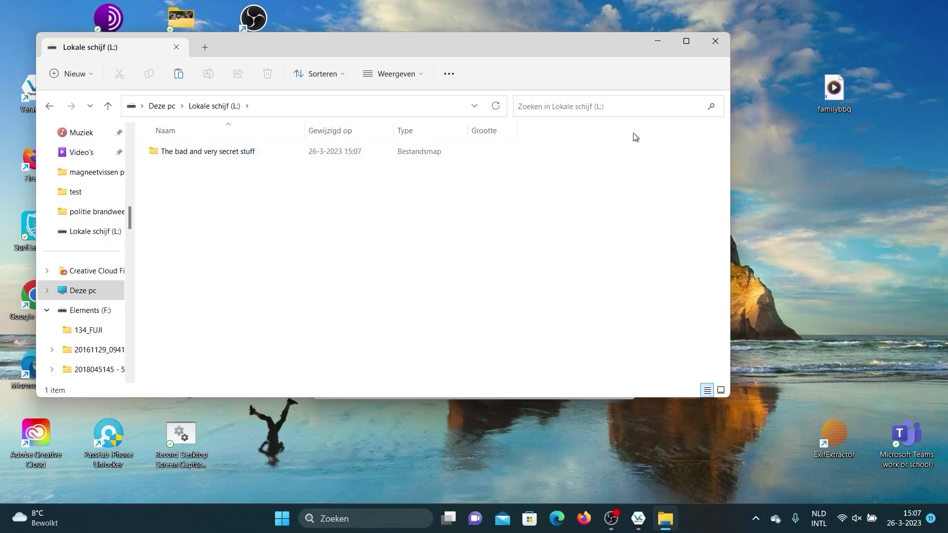
{"action": "left_click", "coordinate": [716, 43]}
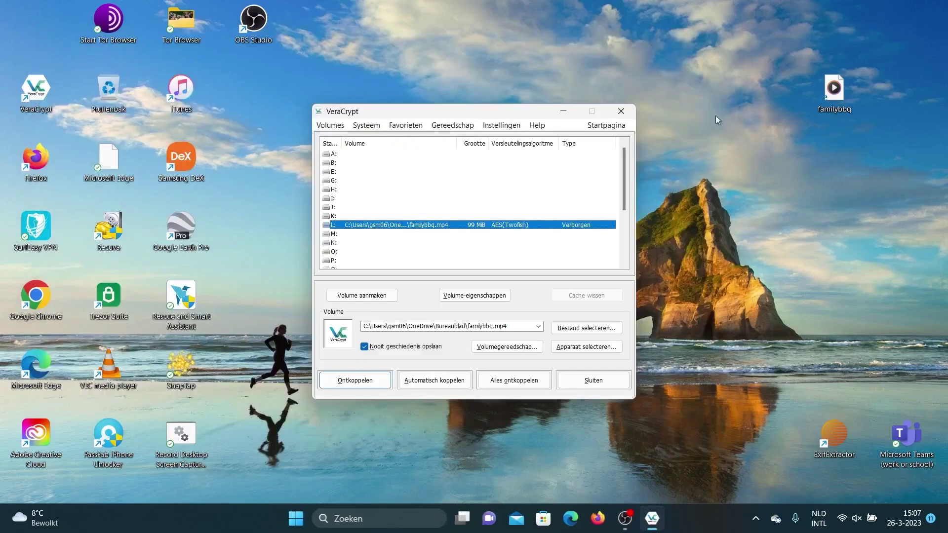
Dismount the hidden volume from drive L: and close VeraCrypt
{"action": "left_click", "coordinate": [344, 382]}
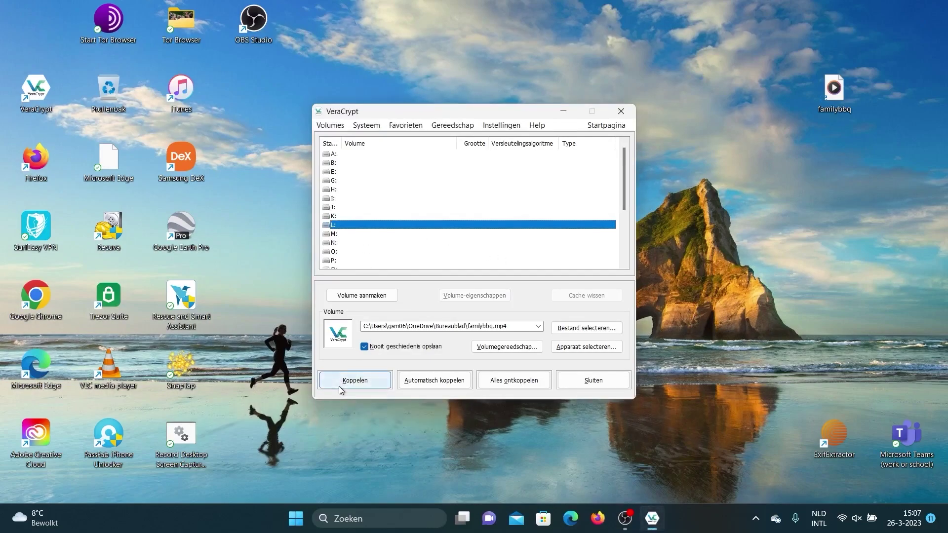
{"action": "left_click", "coordinate": [593, 381]}
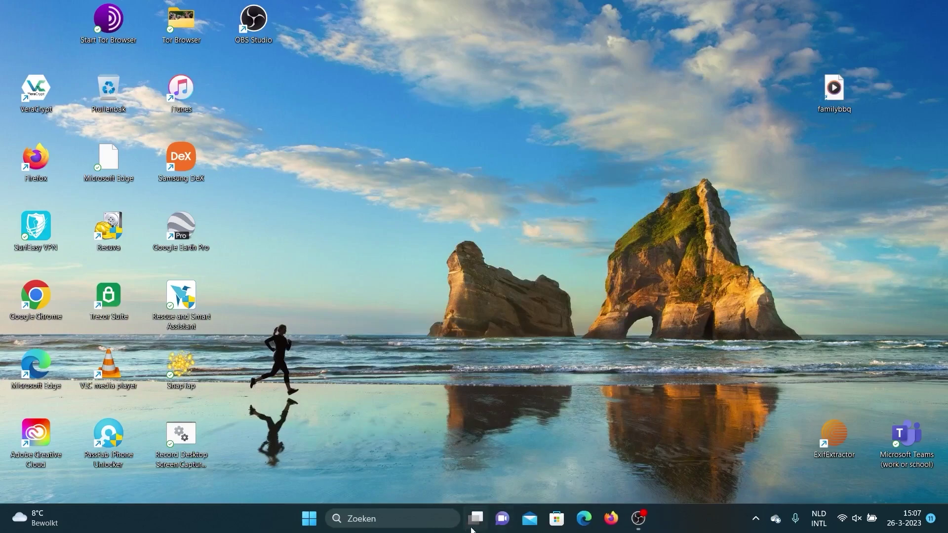
Open File Explorer, check the drives listed under Deze pc for drive L:, and close the window
{"action": "mouse_move", "coordinate": [477, 523]}
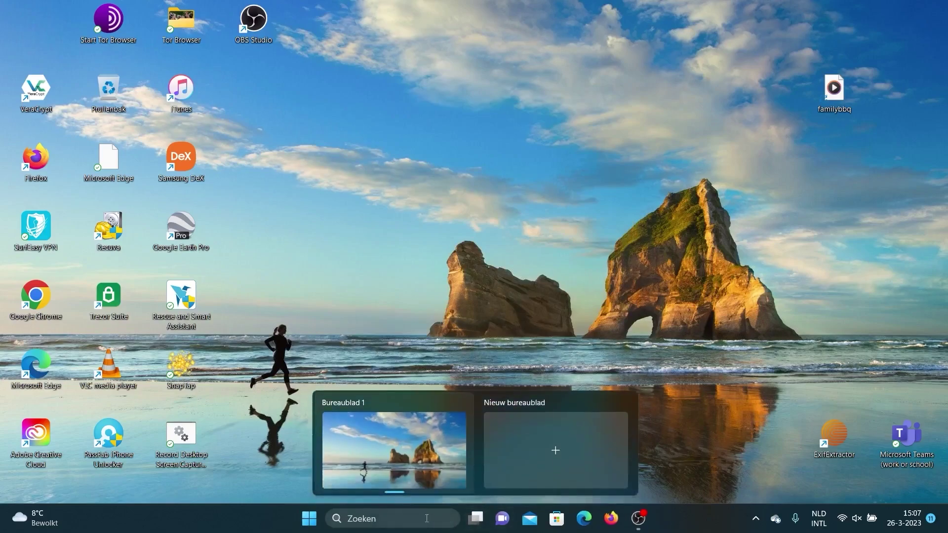
{"action": "left_click", "coordinate": [426, 517]}
{"action": "left_click", "coordinate": [661, 232]}
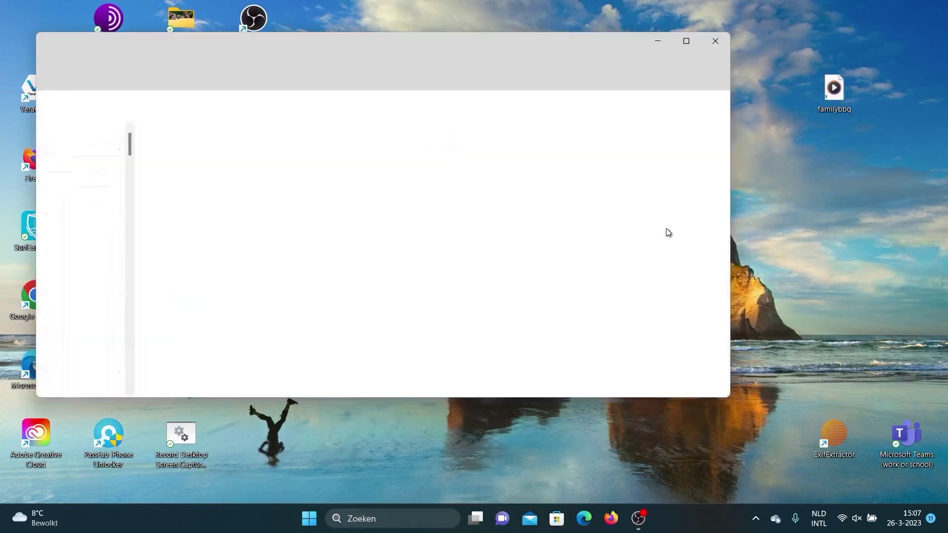
{"action": "left_click_drag", "start_coordinate": [126, 147], "coordinate": [112, 237]}
{"action": "left_click", "coordinate": [83, 231]}
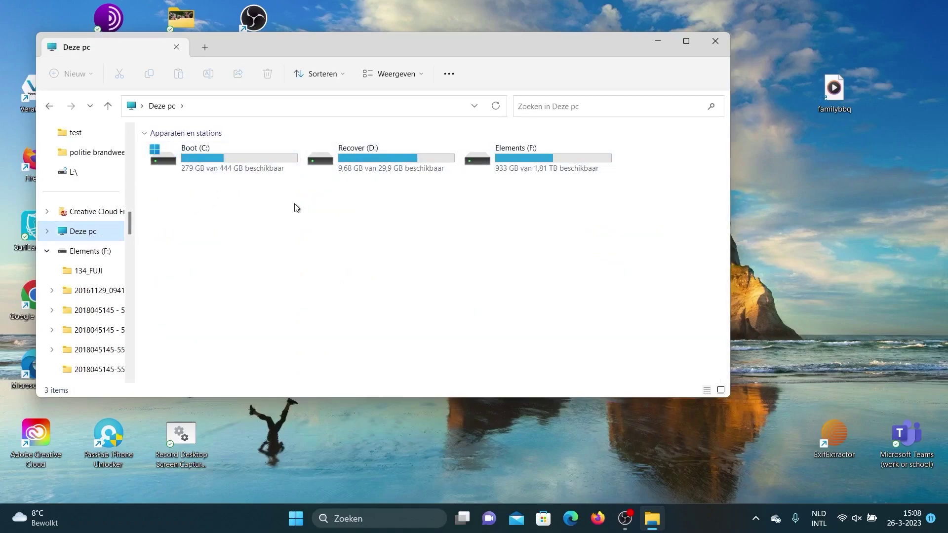
{"action": "left_click", "coordinate": [719, 44]}
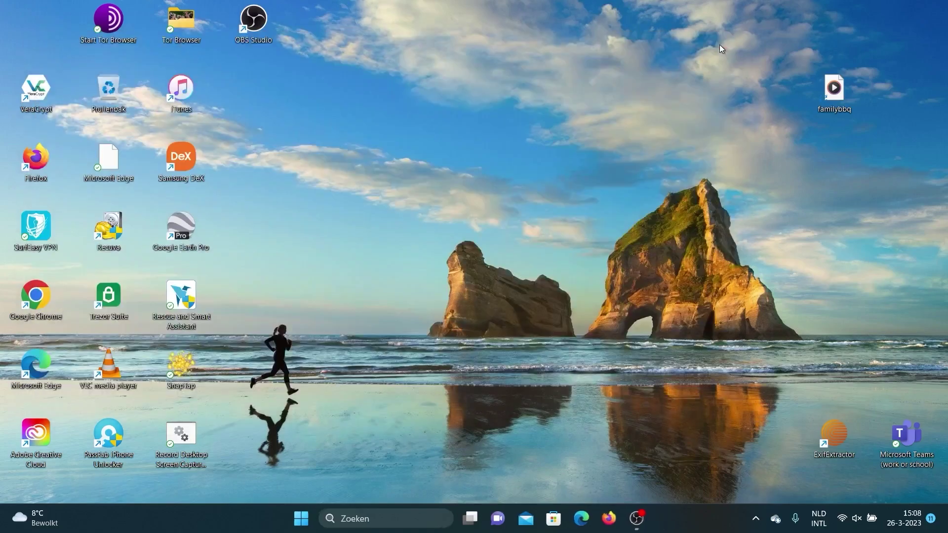